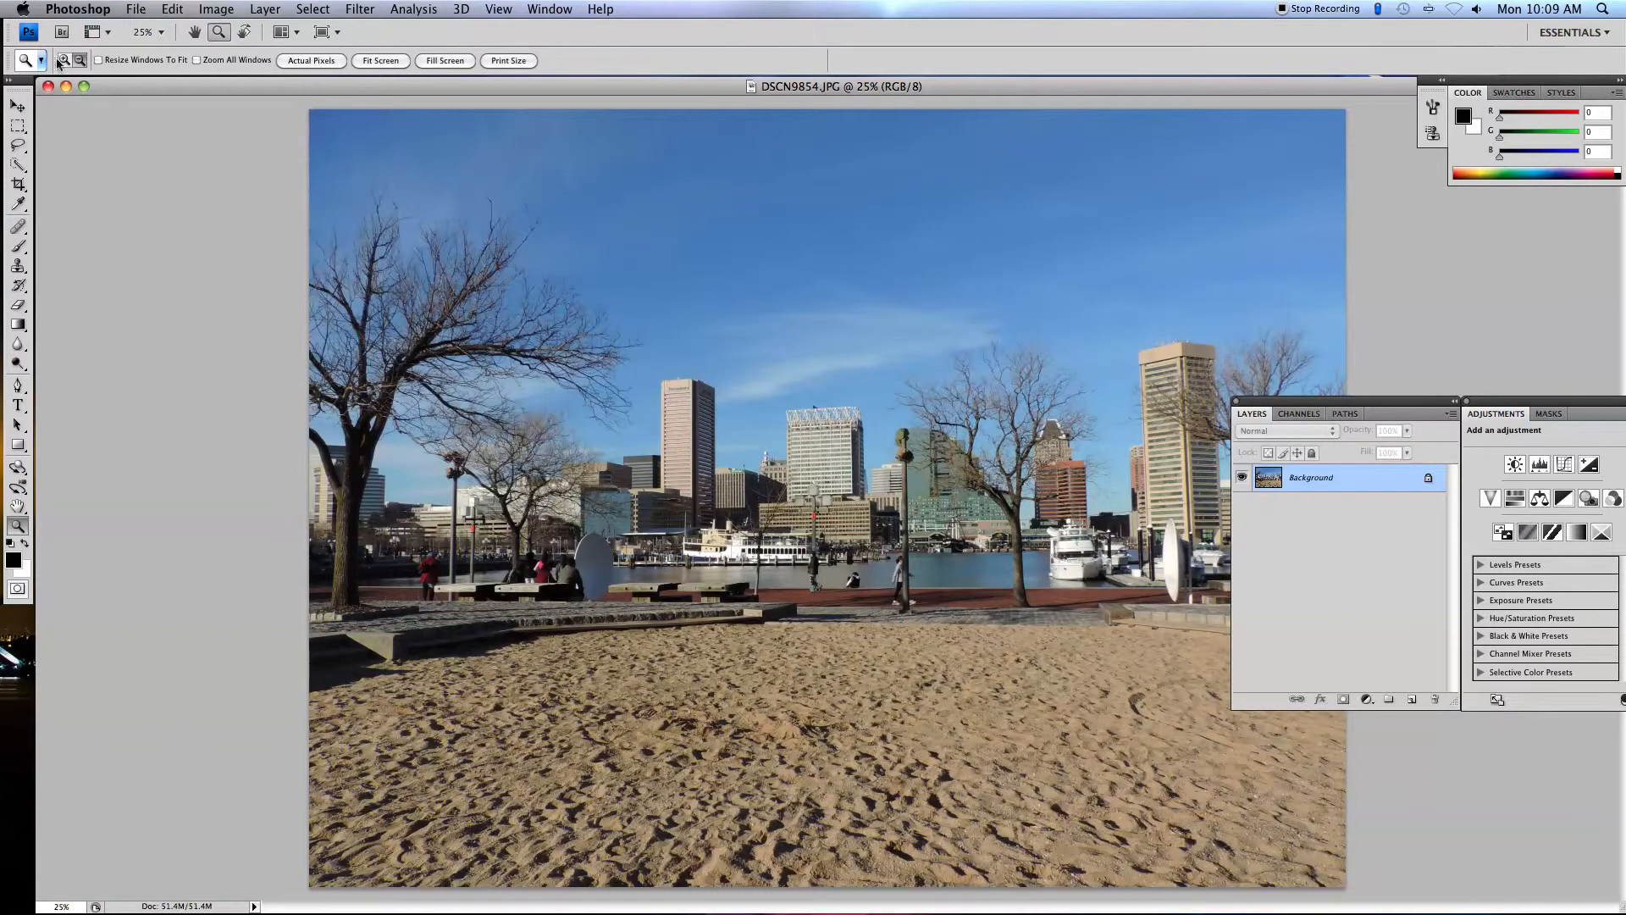
# - Zoom in to 300% and examine the tree branches, stone edging and boats for colour fringing
pyautogui.moveTo(425, 344); pyautogui.dragTo(427, 349)
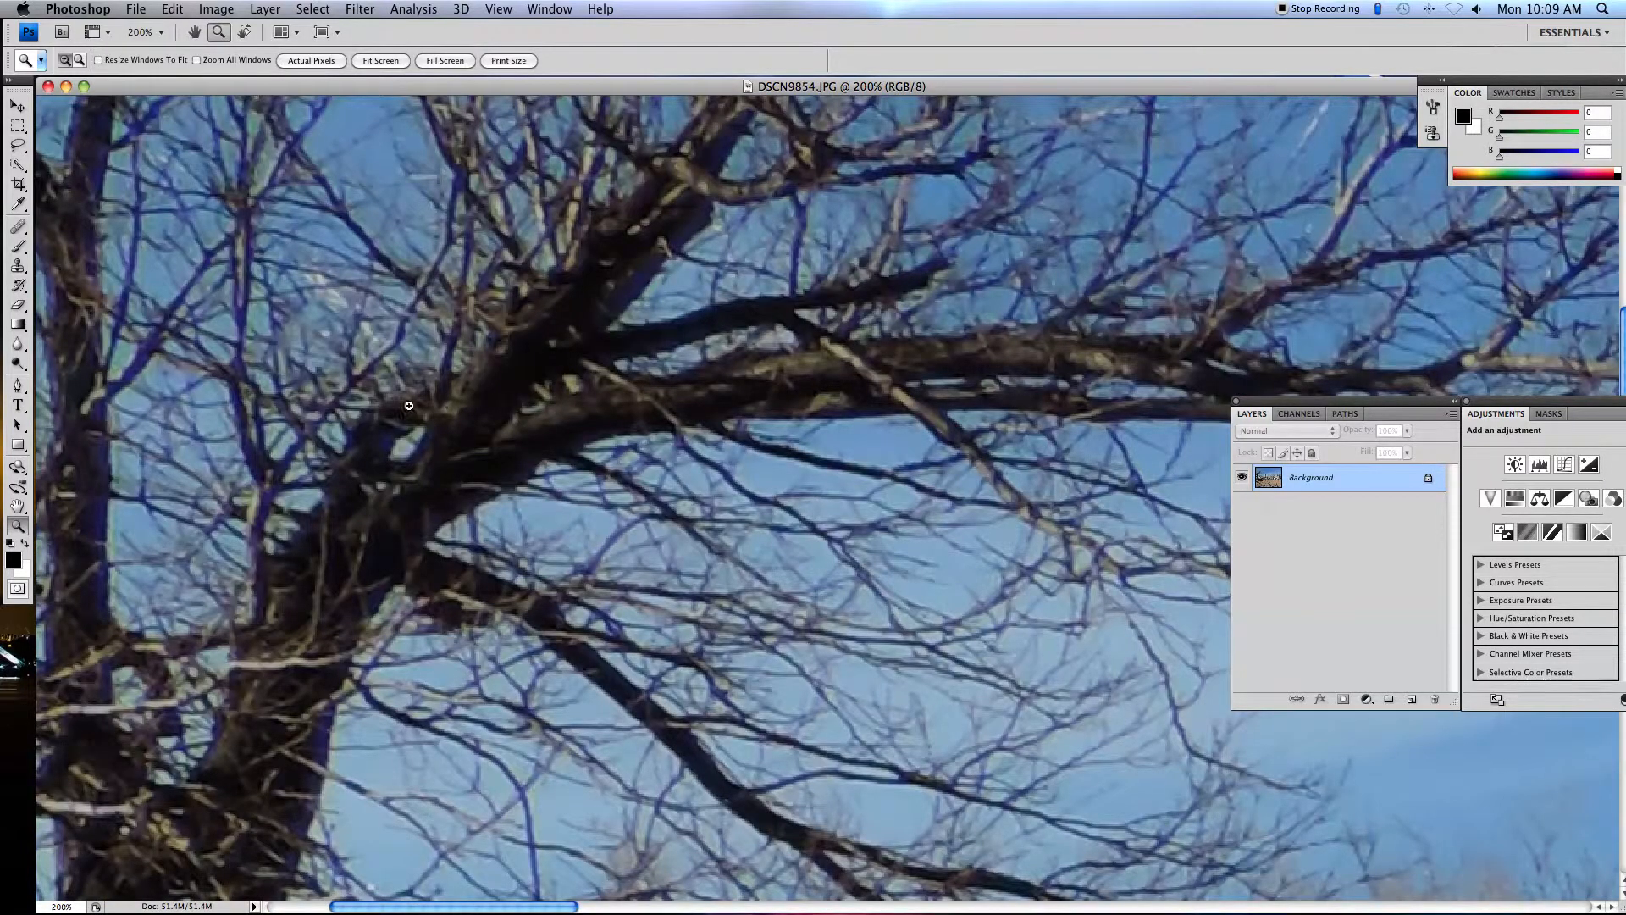
pyautogui.moveTo(424, 417); pyautogui.dragTo(435, 419)
pyautogui.scroll(8, 783, 472)
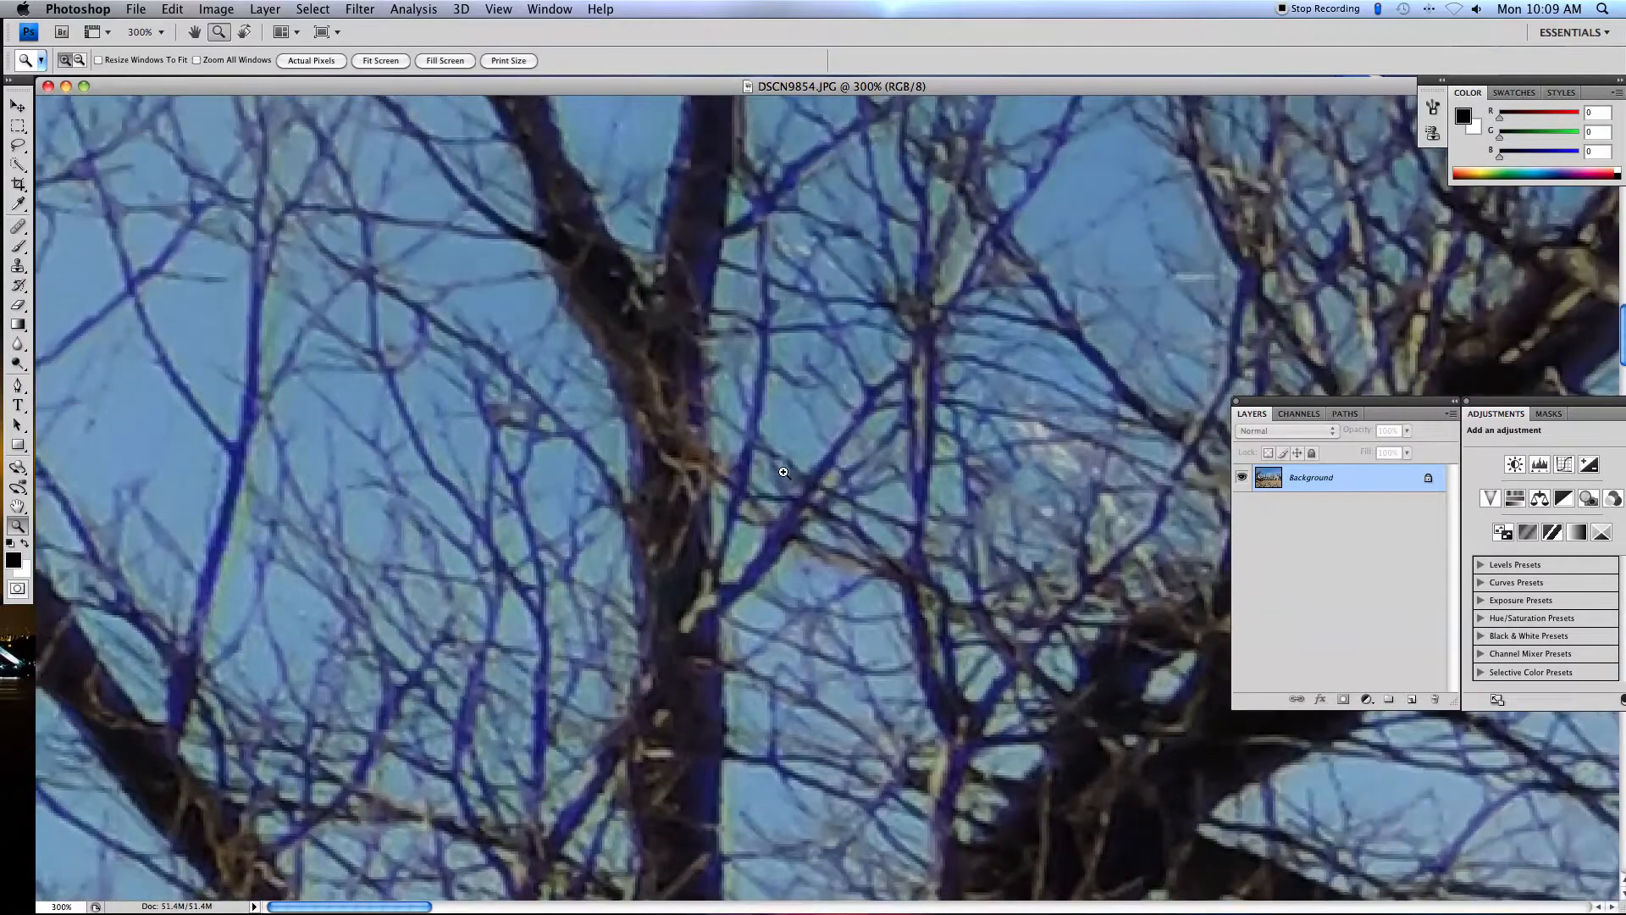
pyautogui.scroll(-15, 784, 476)
pyautogui.hscroll(15, 784, 475)
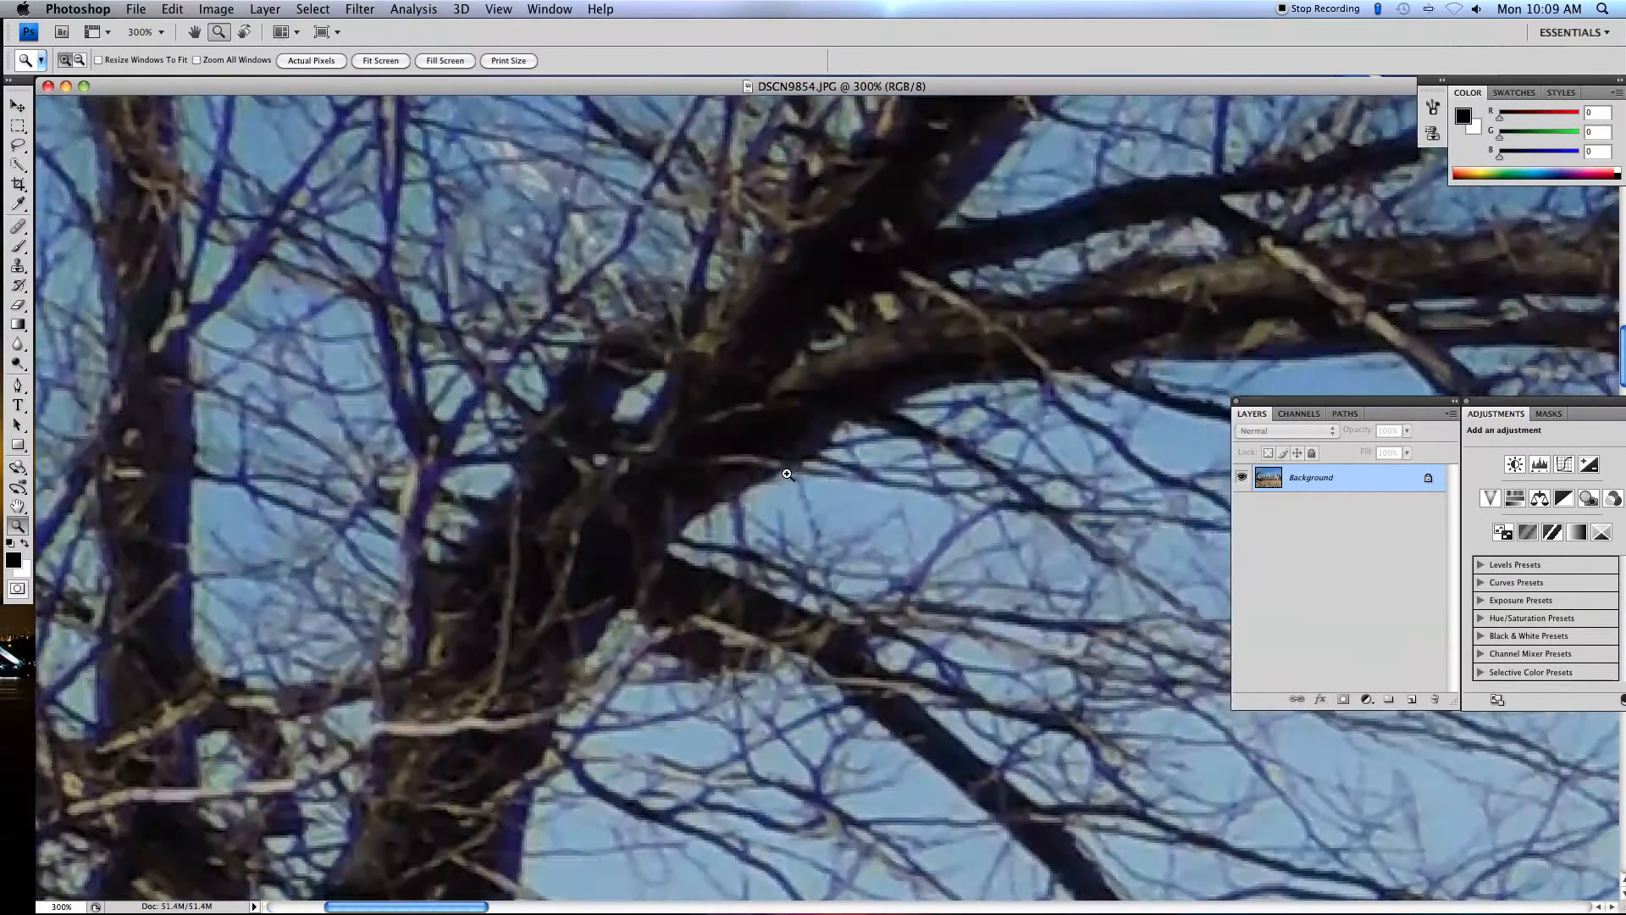
pyautogui.scroll(15, 788, 477)
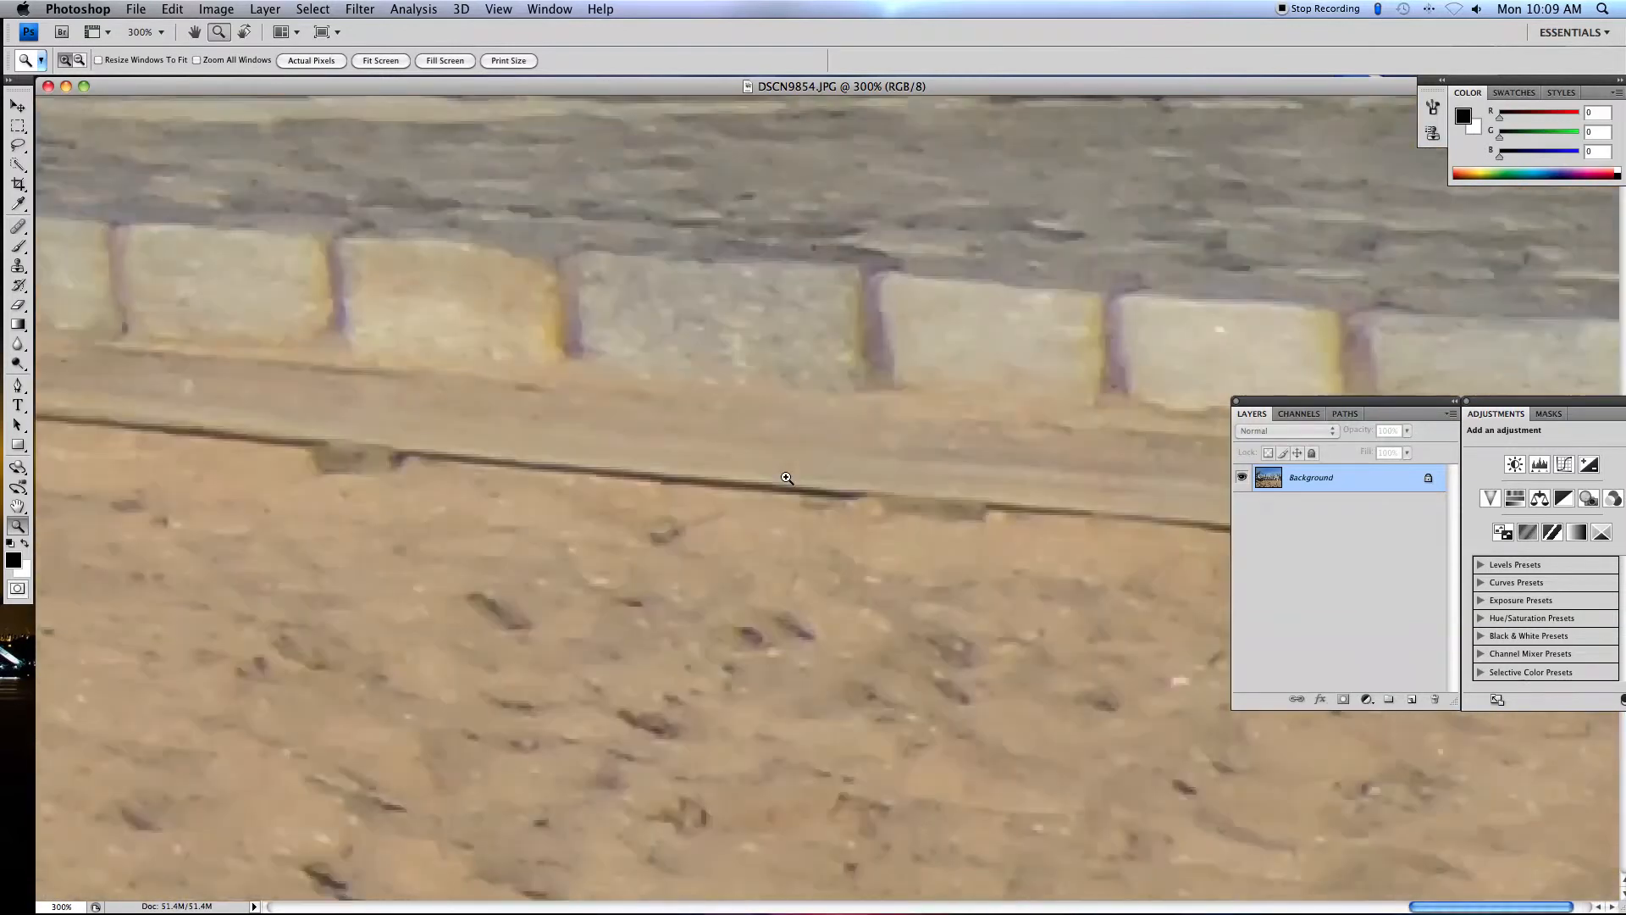
pyautogui.scroll(8, 789, 408)
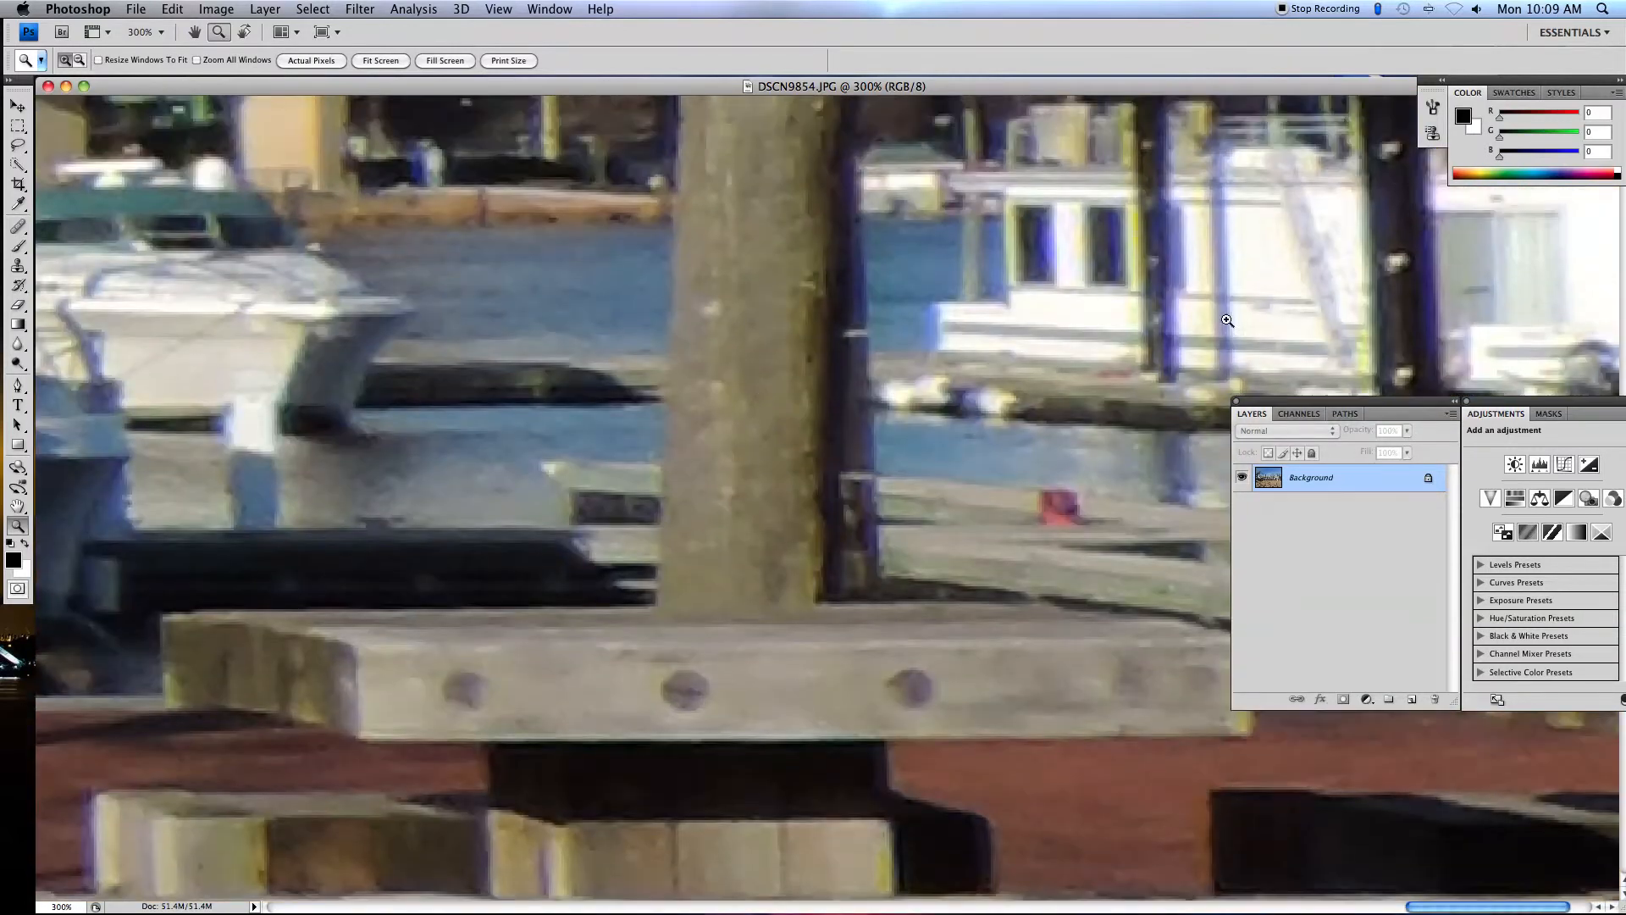
pyautogui.hscroll(6, 1016, 322)
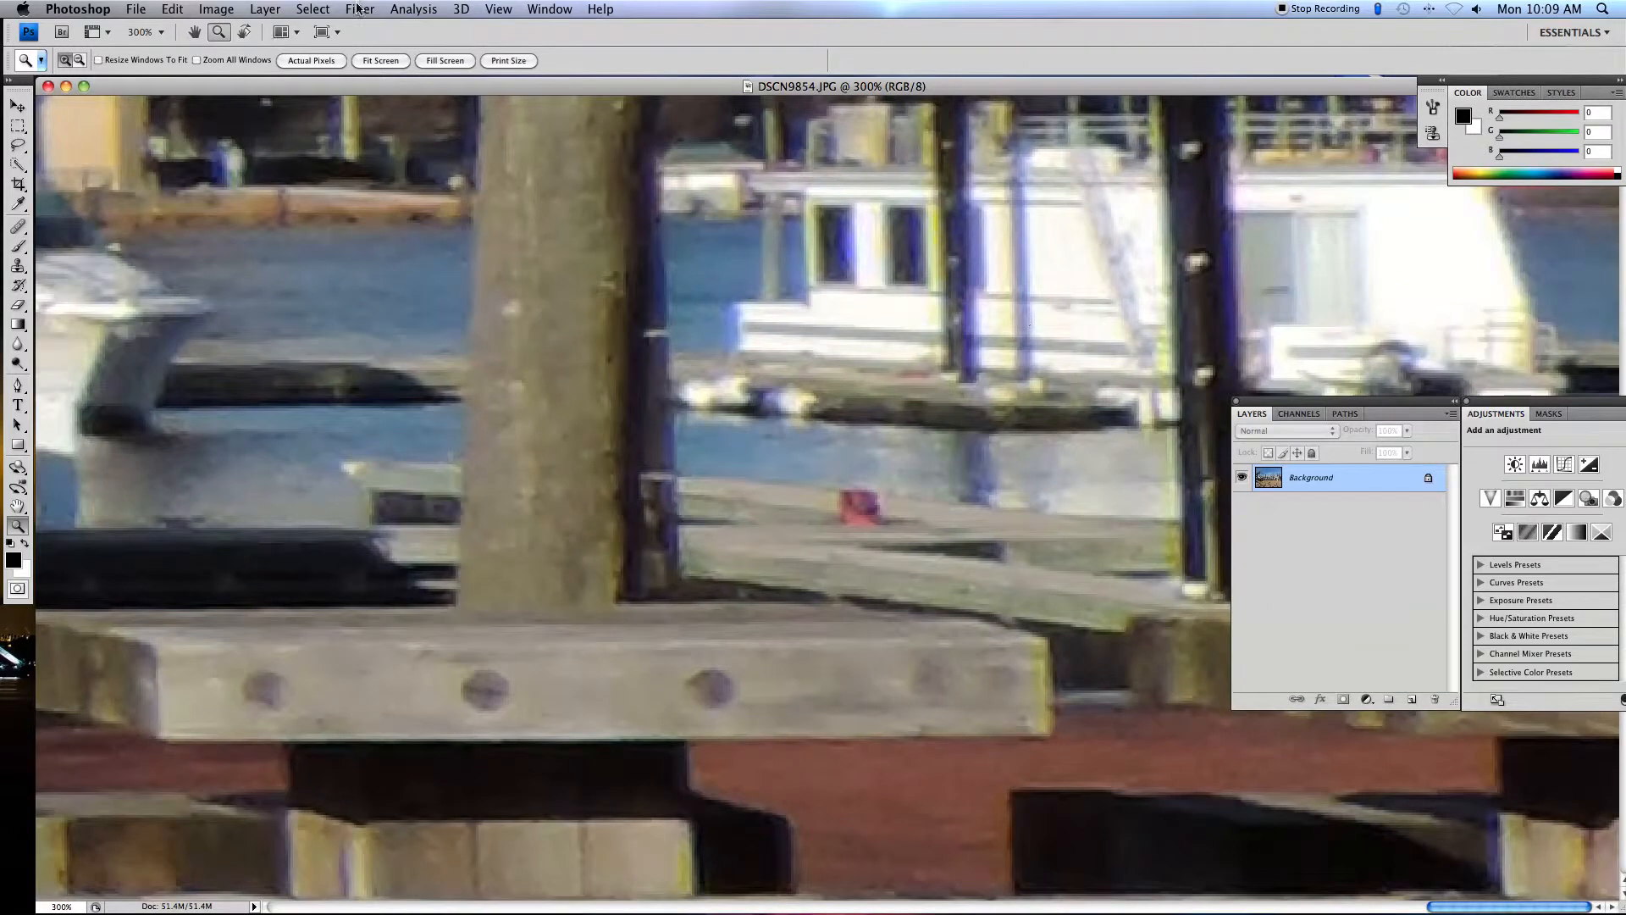
pyautogui.click(79, 60)
pyautogui.click(567, 339)
pyautogui.click(567, 339)
pyautogui.click(567, 340)
pyautogui.click(567, 339)
pyautogui.click(567, 340)
pyautogui.click(66, 61)
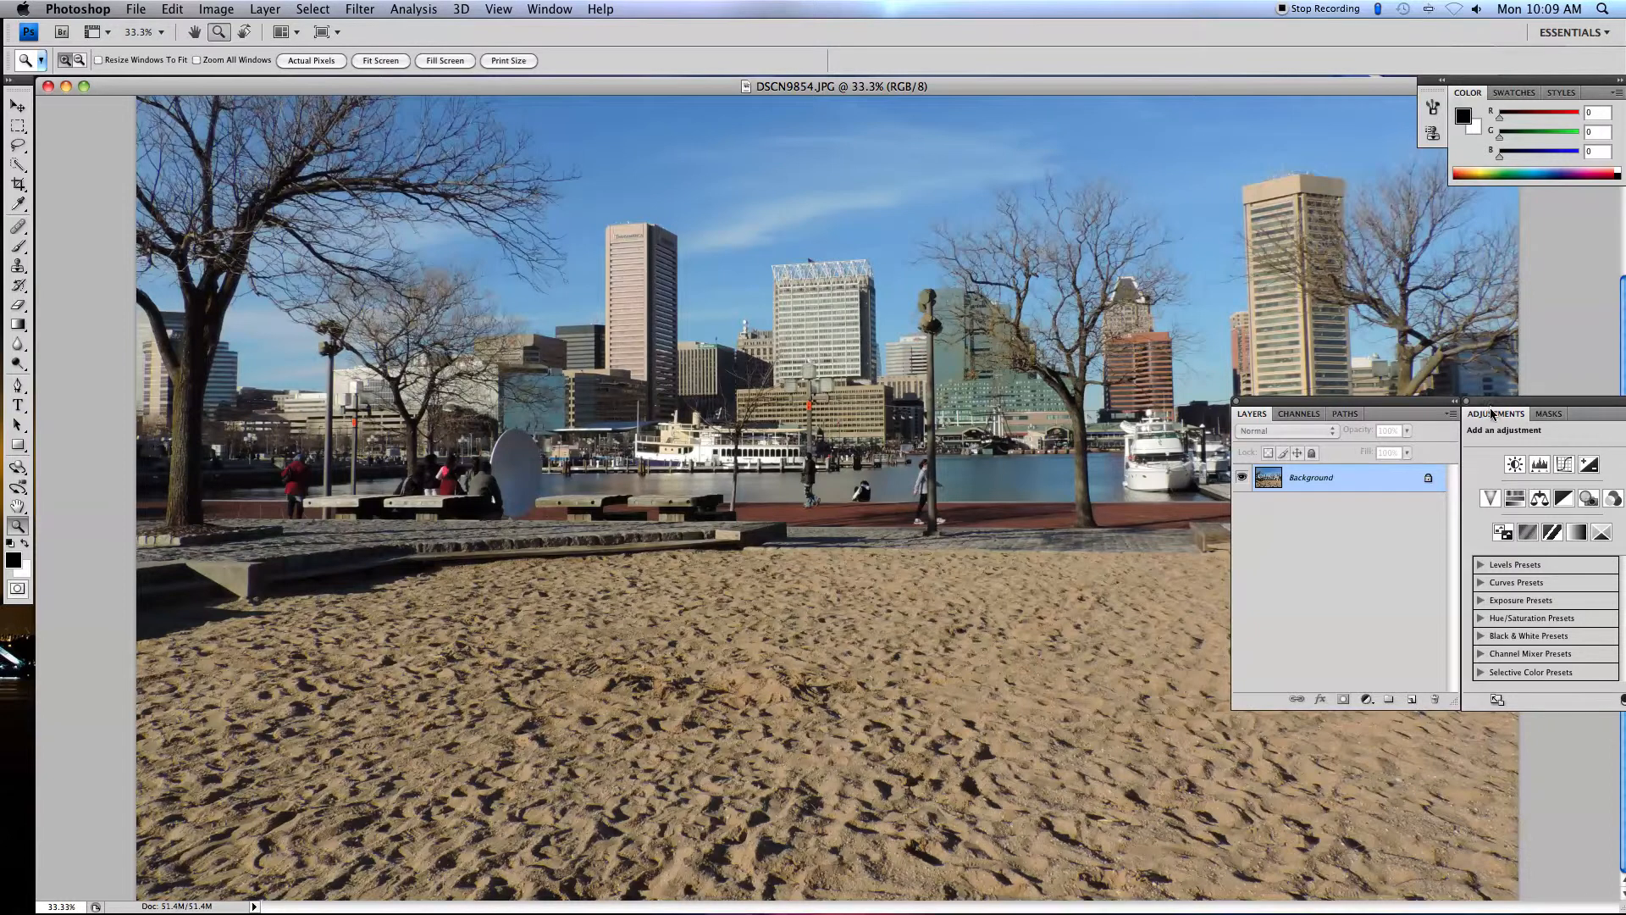
# - Add a Hue/Saturation adjustment layer with the Blues saturation at -100 and invert its mask to black
pyautogui.click(1515, 498)
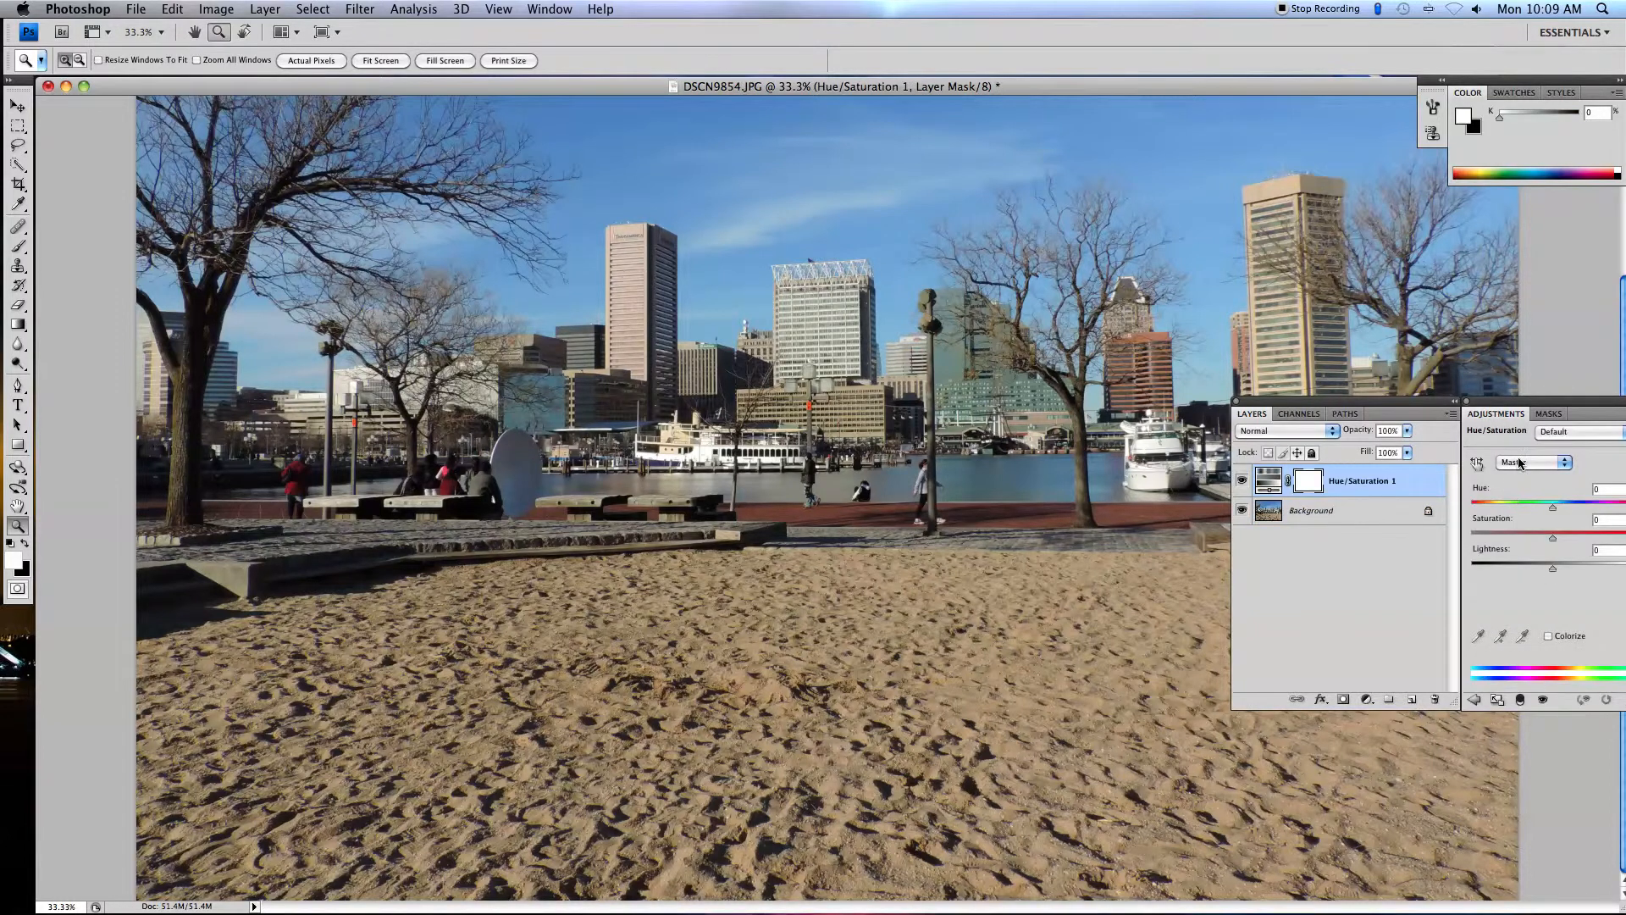
pyautogui.click(1521, 463)
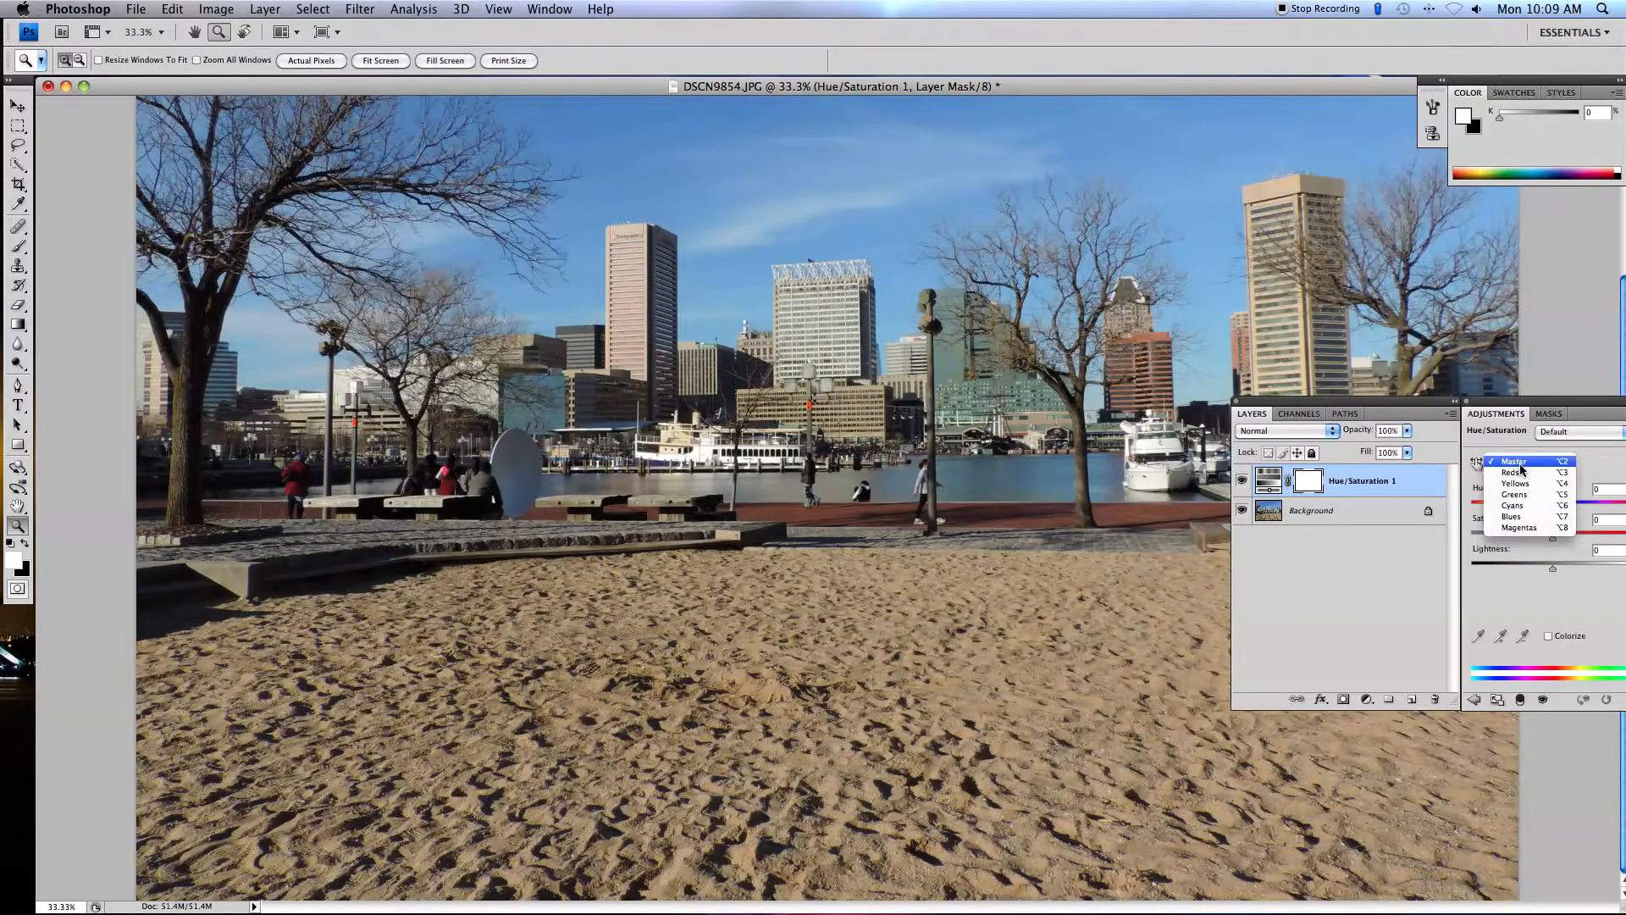
pyautogui.click(1534, 516)
pyautogui.moveTo(1531, 543); pyautogui.dragTo(1448, 539)
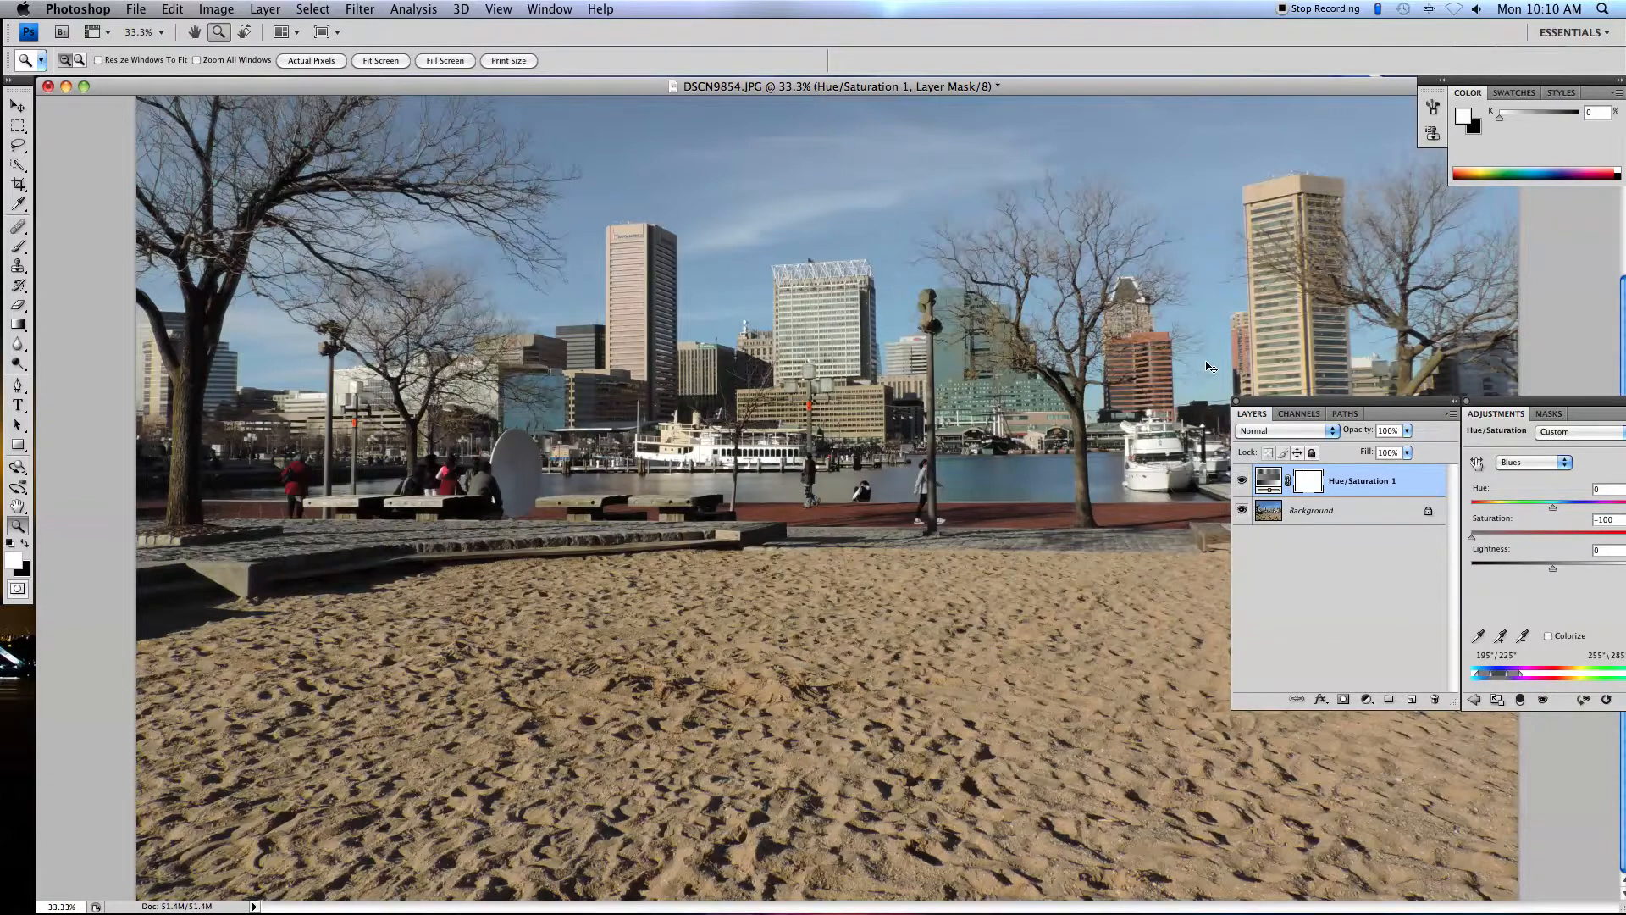
pyautogui.press('super+i')
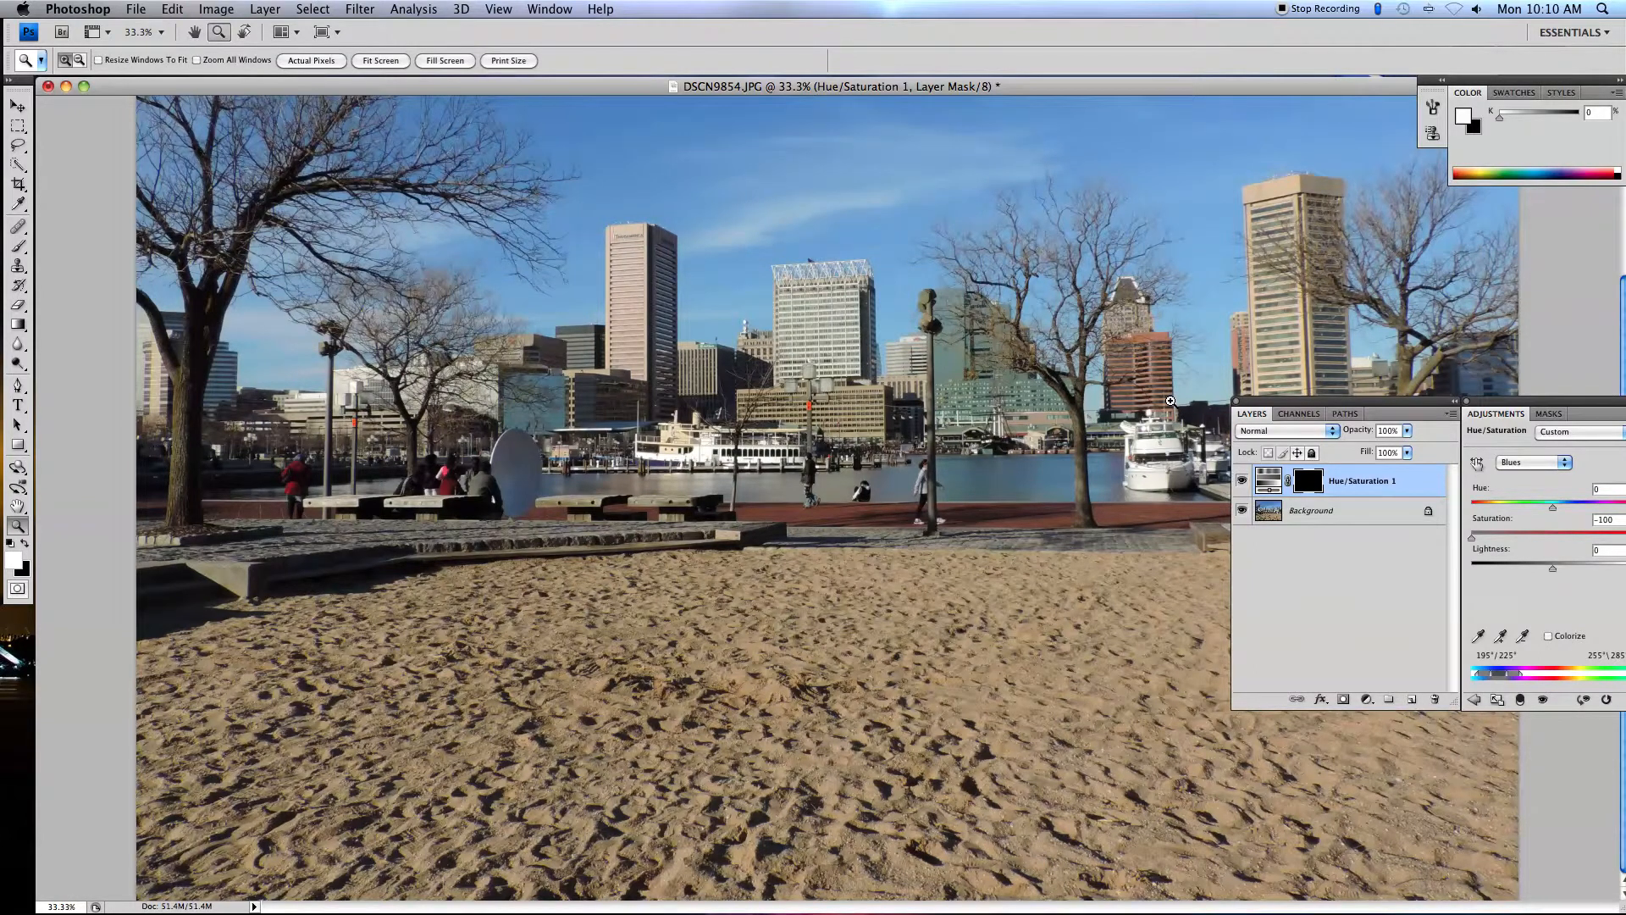
# - Brush white onto the adjustment layer's mask over the blue fringing around the moored motorboat and nearby posts at 300% zoom
pyautogui.click(18, 247)
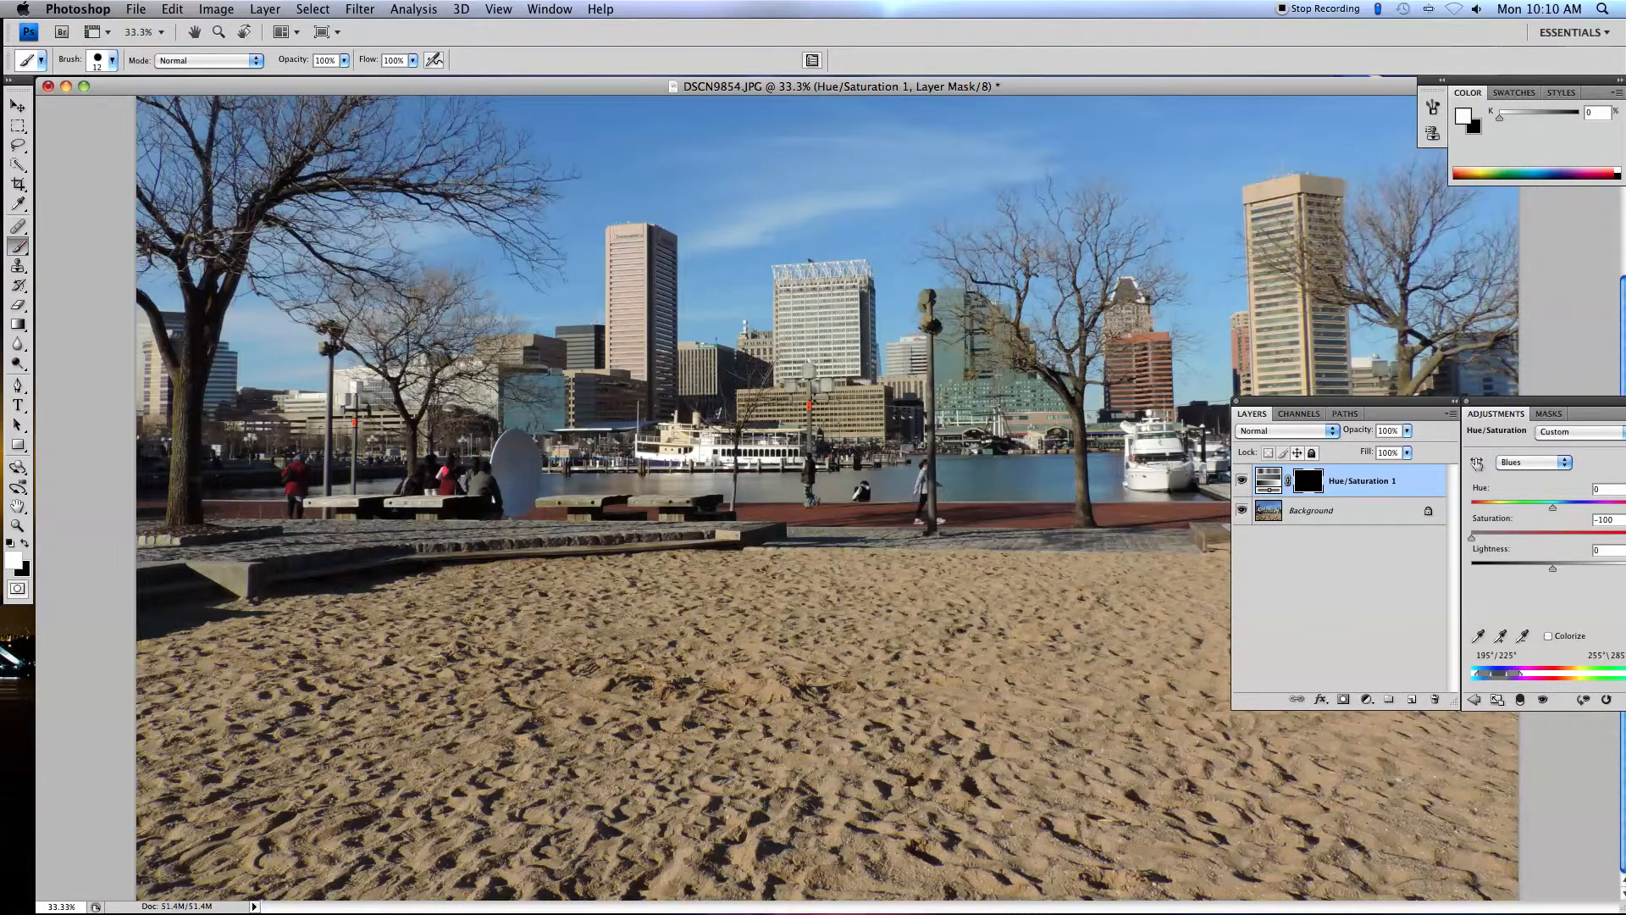
pyautogui.click(17, 526)
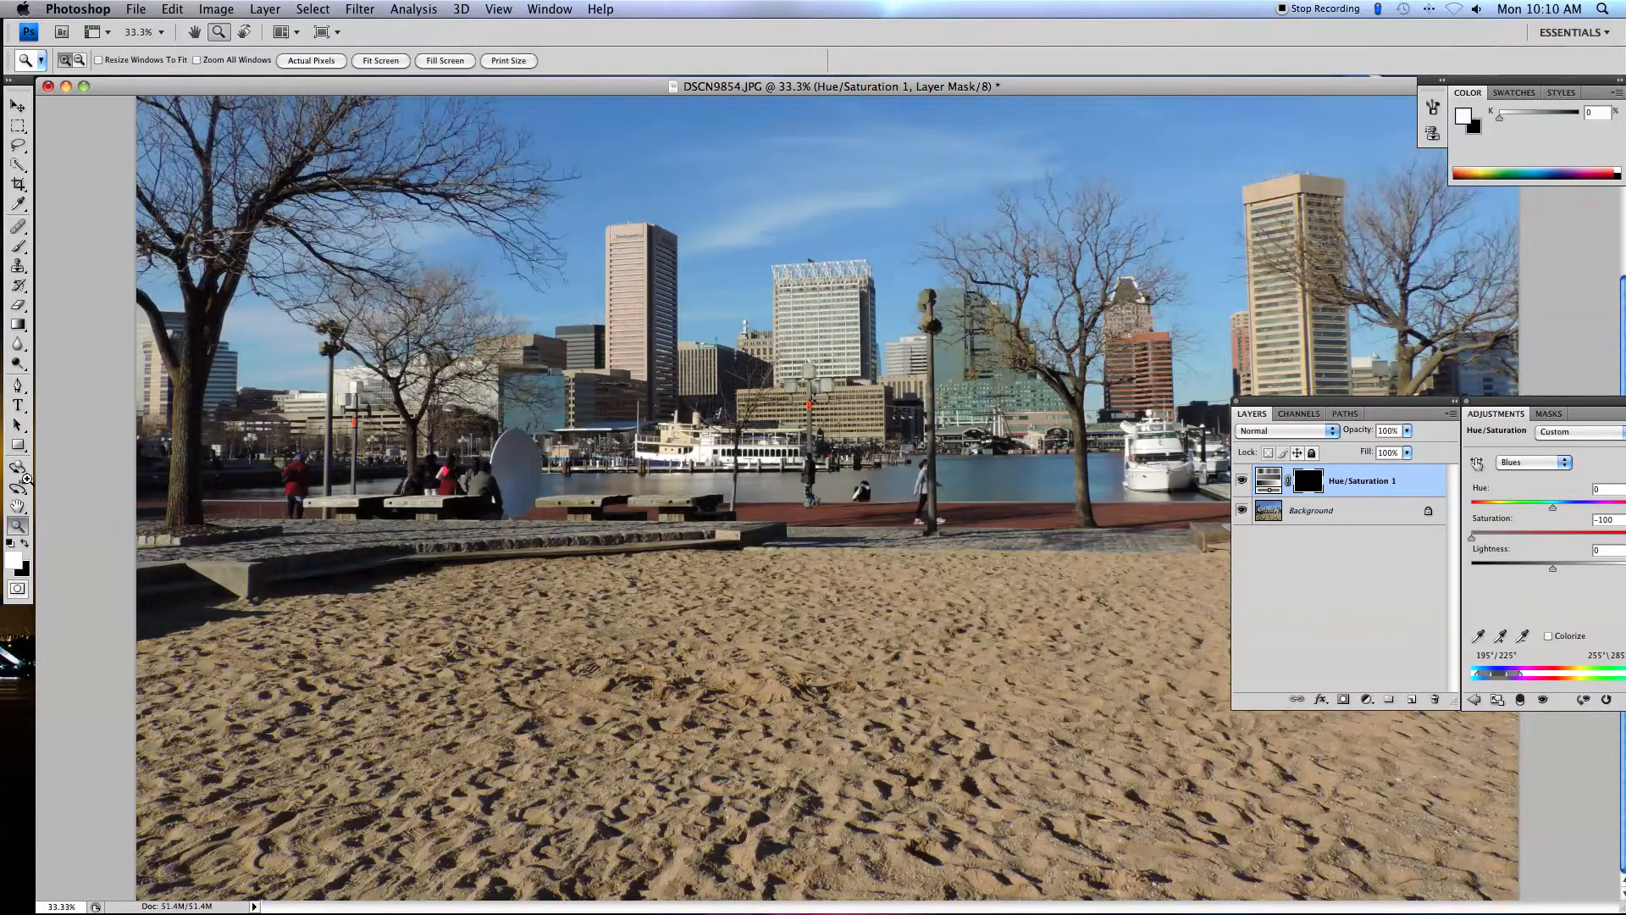
pyautogui.click(410, 532)
pyautogui.moveTo(409, 533); pyautogui.dragTo(670, 401)
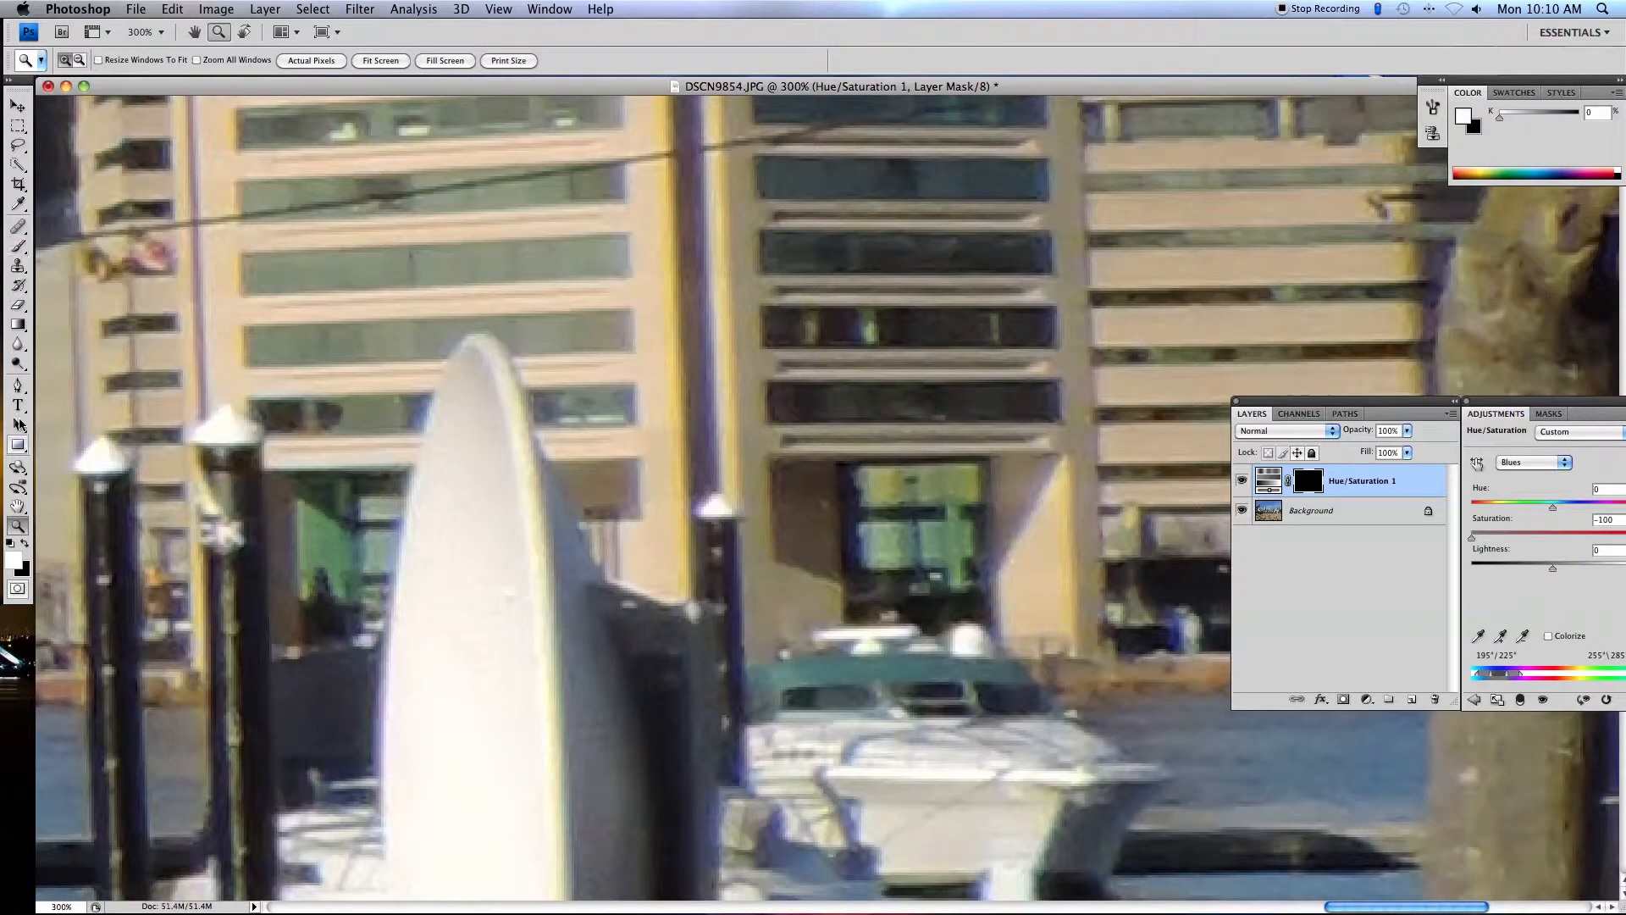
pyautogui.click(17, 247)
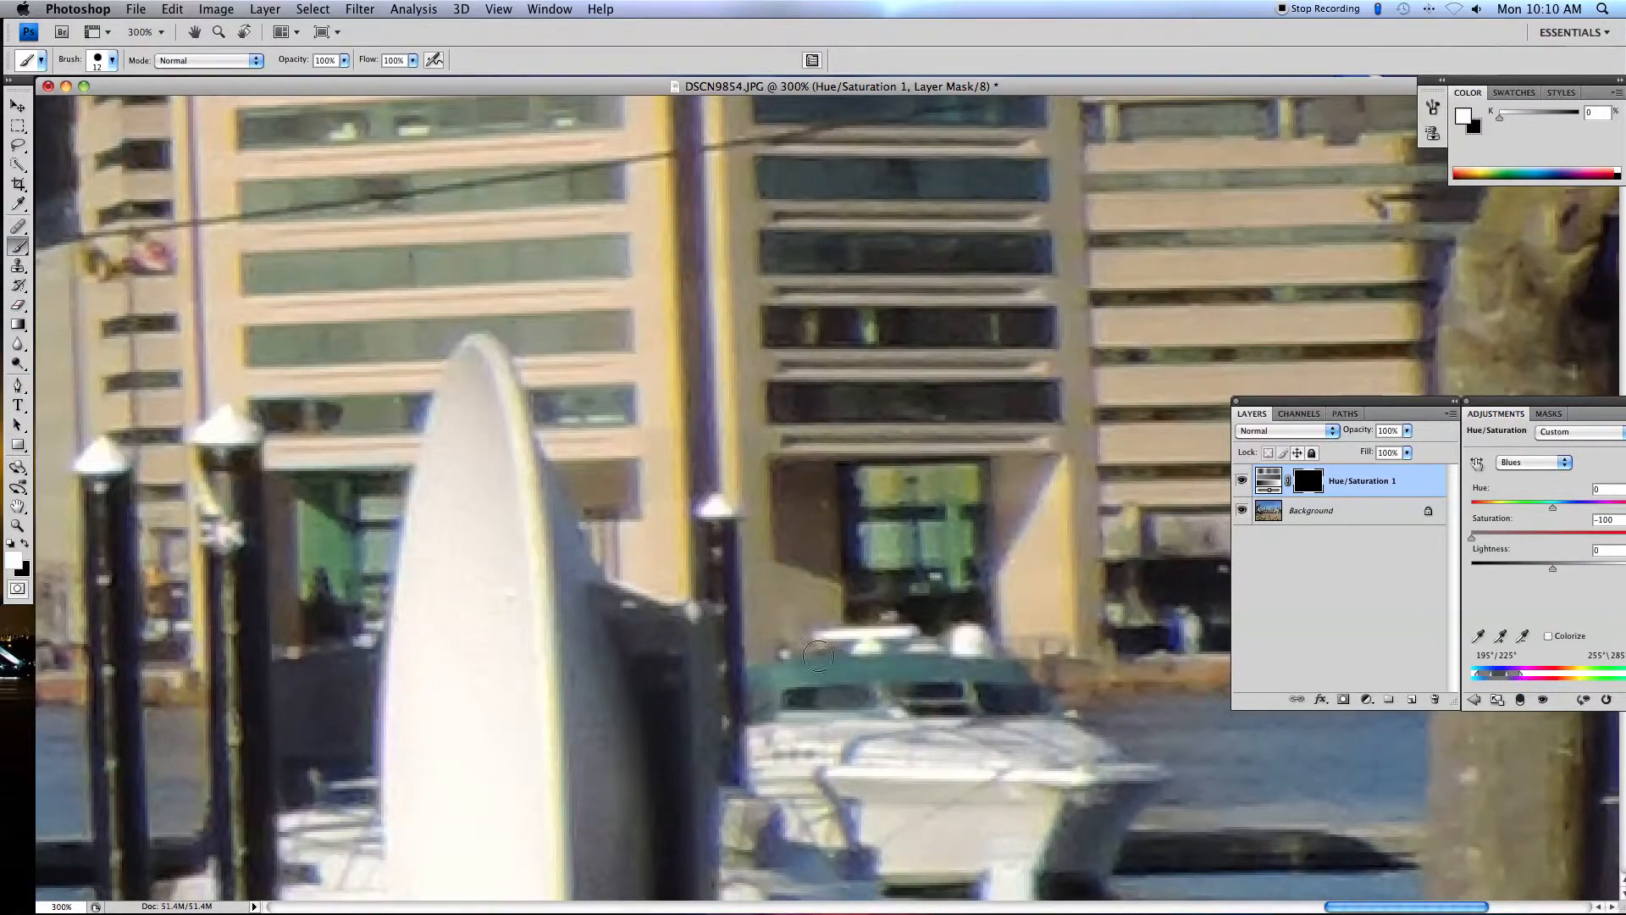
pyautogui.moveTo(857, 513); pyautogui.dragTo(857, 547)
pyautogui.scroll(-5, 858, 481)
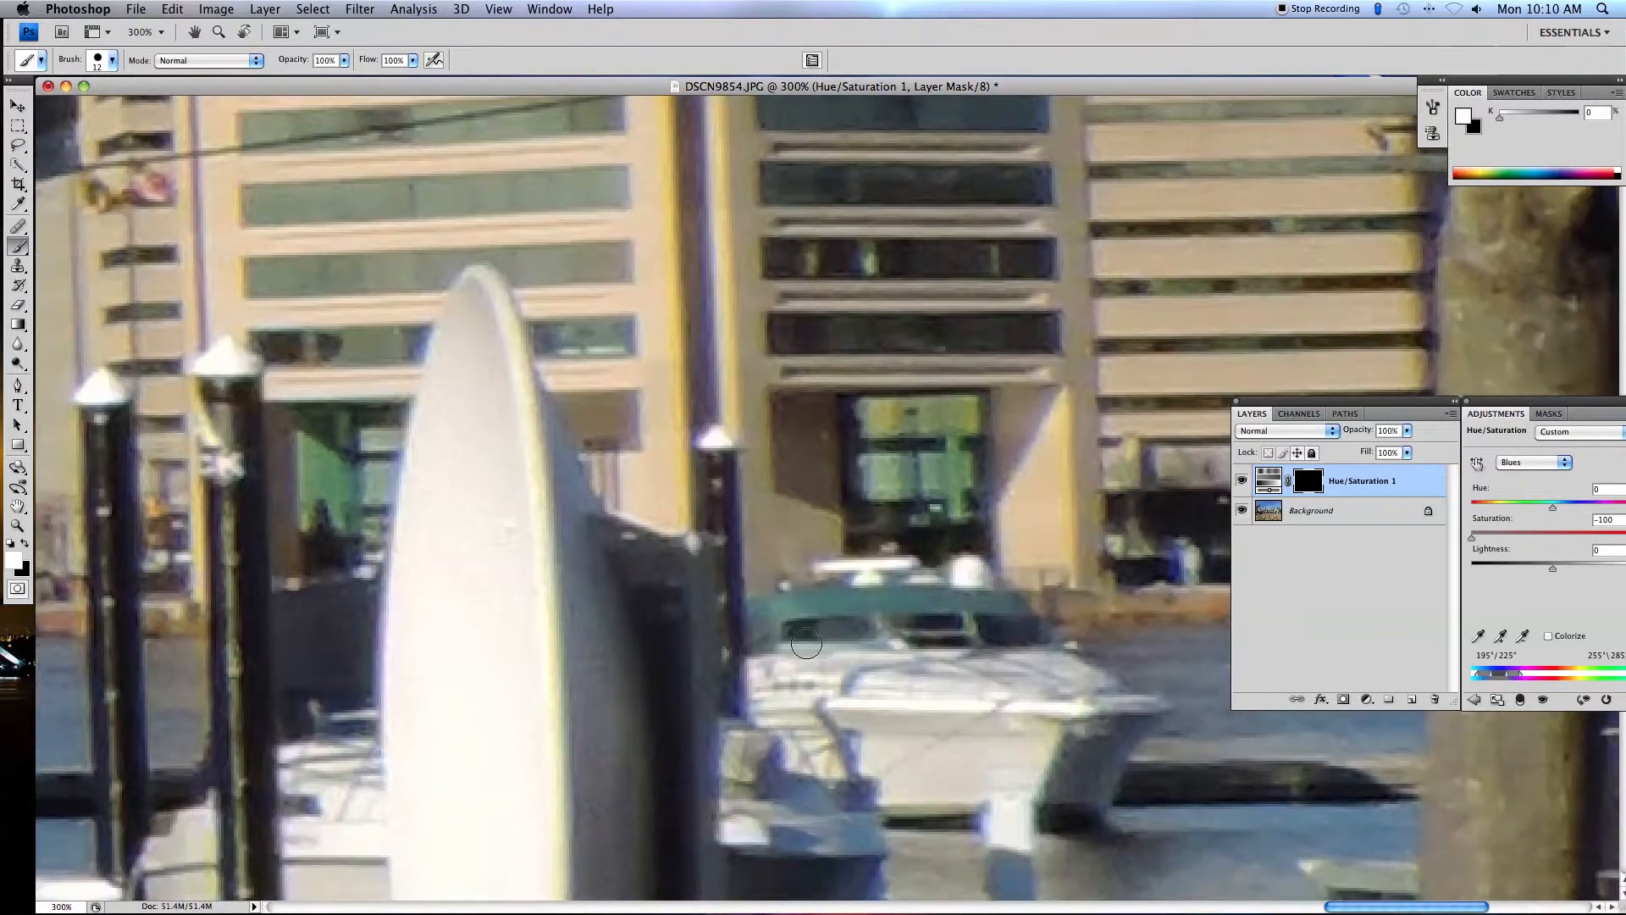
pyautogui.moveTo(855, 669)
pyautogui.mouseDown()
pyautogui.moveTo(835, 593)
pyautogui.moveTo(857, 634)
pyautogui.mouseUp()
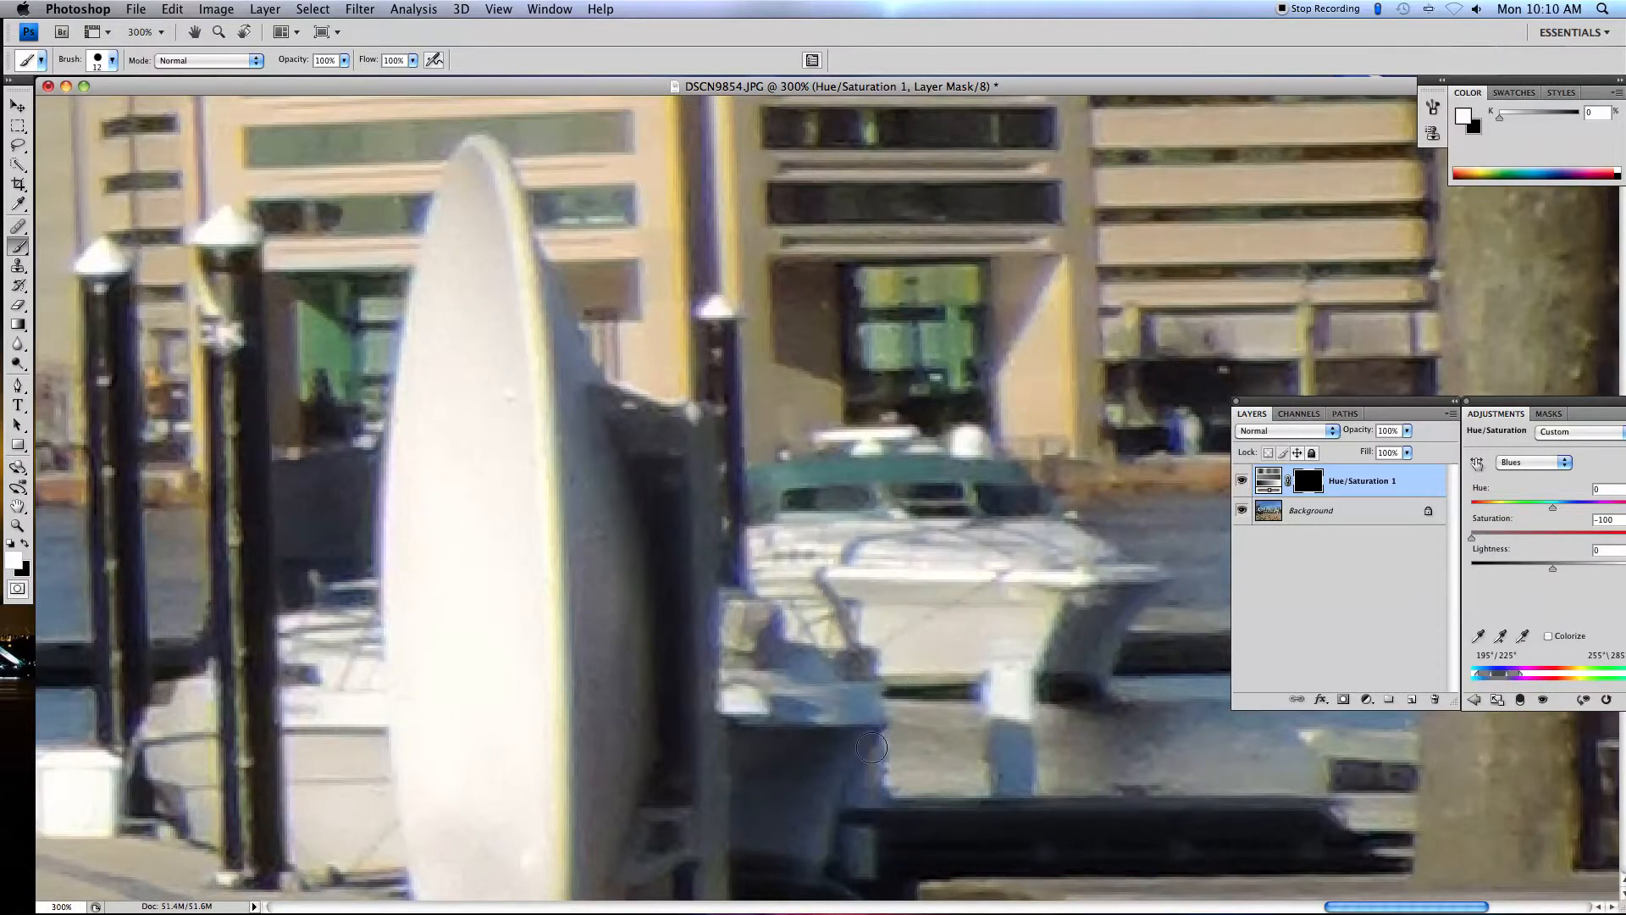
# - Paint white on the mask over the blue fringes along the white houseboat's posts and windows
pyautogui.scroll(7, 769, 627)
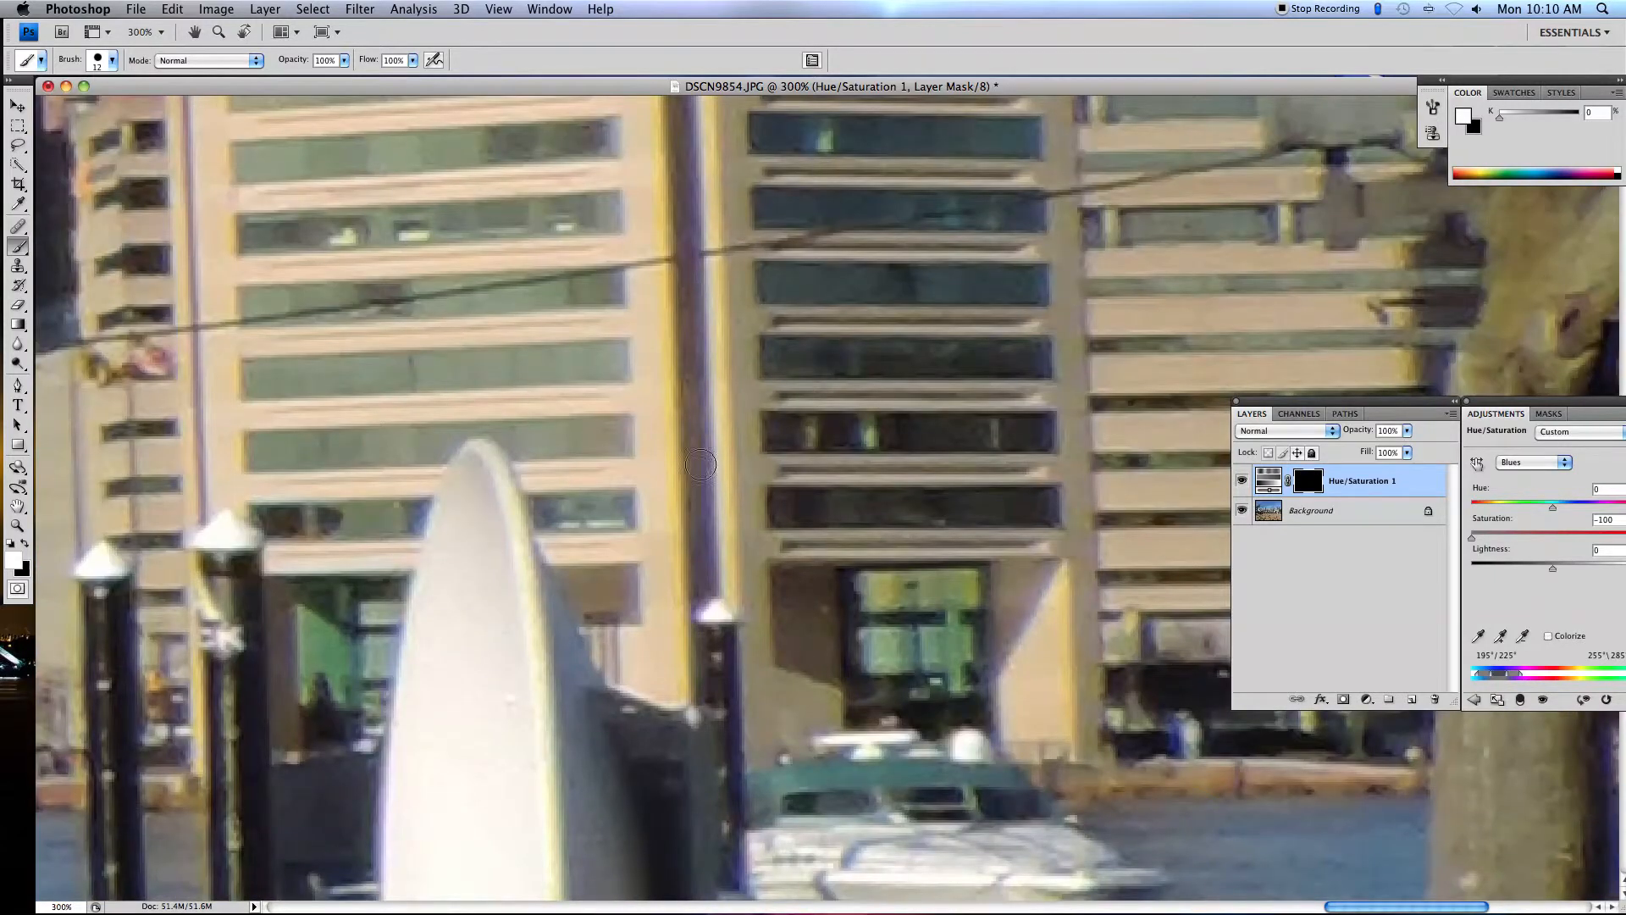
pyautogui.scroll(-12, 709, 605)
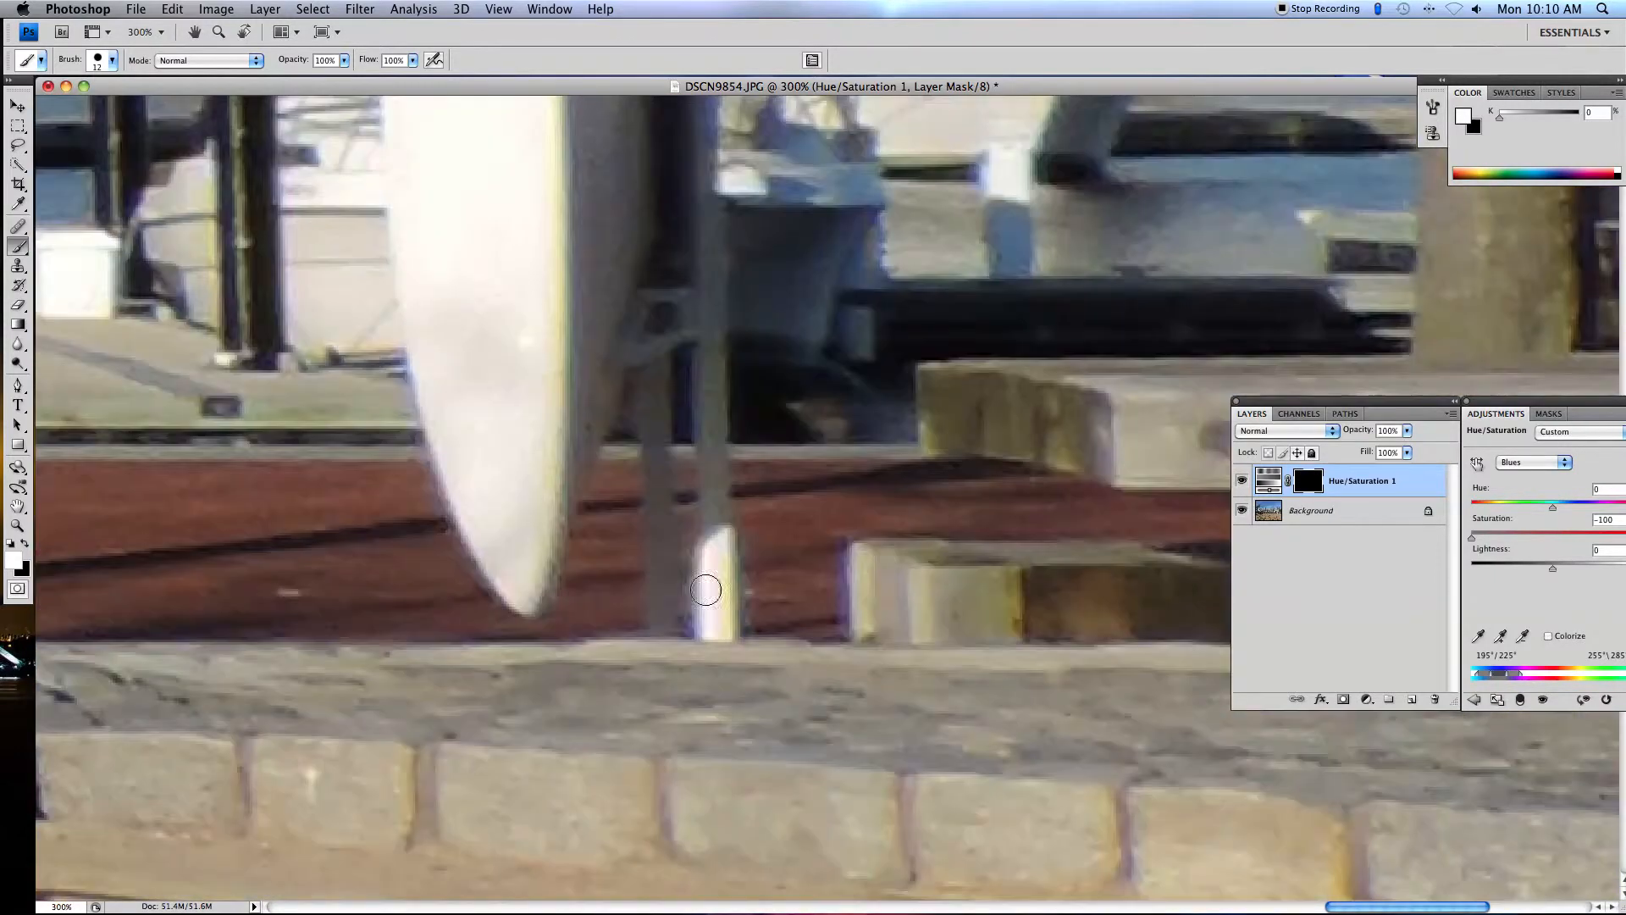
pyautogui.scroll(12, 839, 586)
pyautogui.hscroll(3, 838, 586)
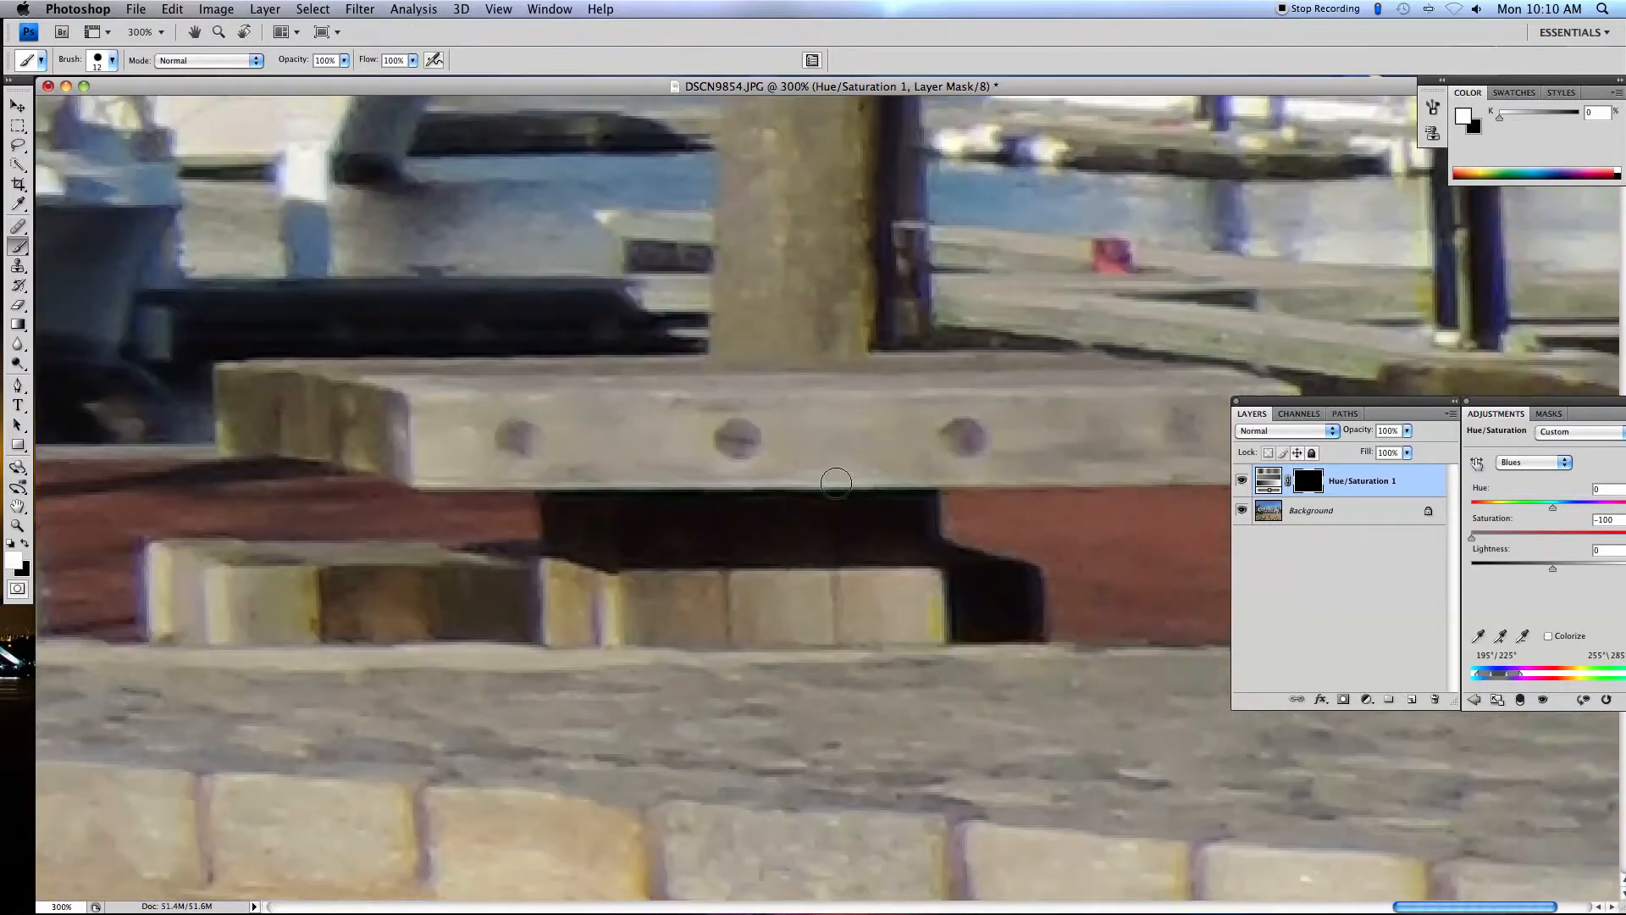
pyautogui.hscroll(2, 1149, 360)
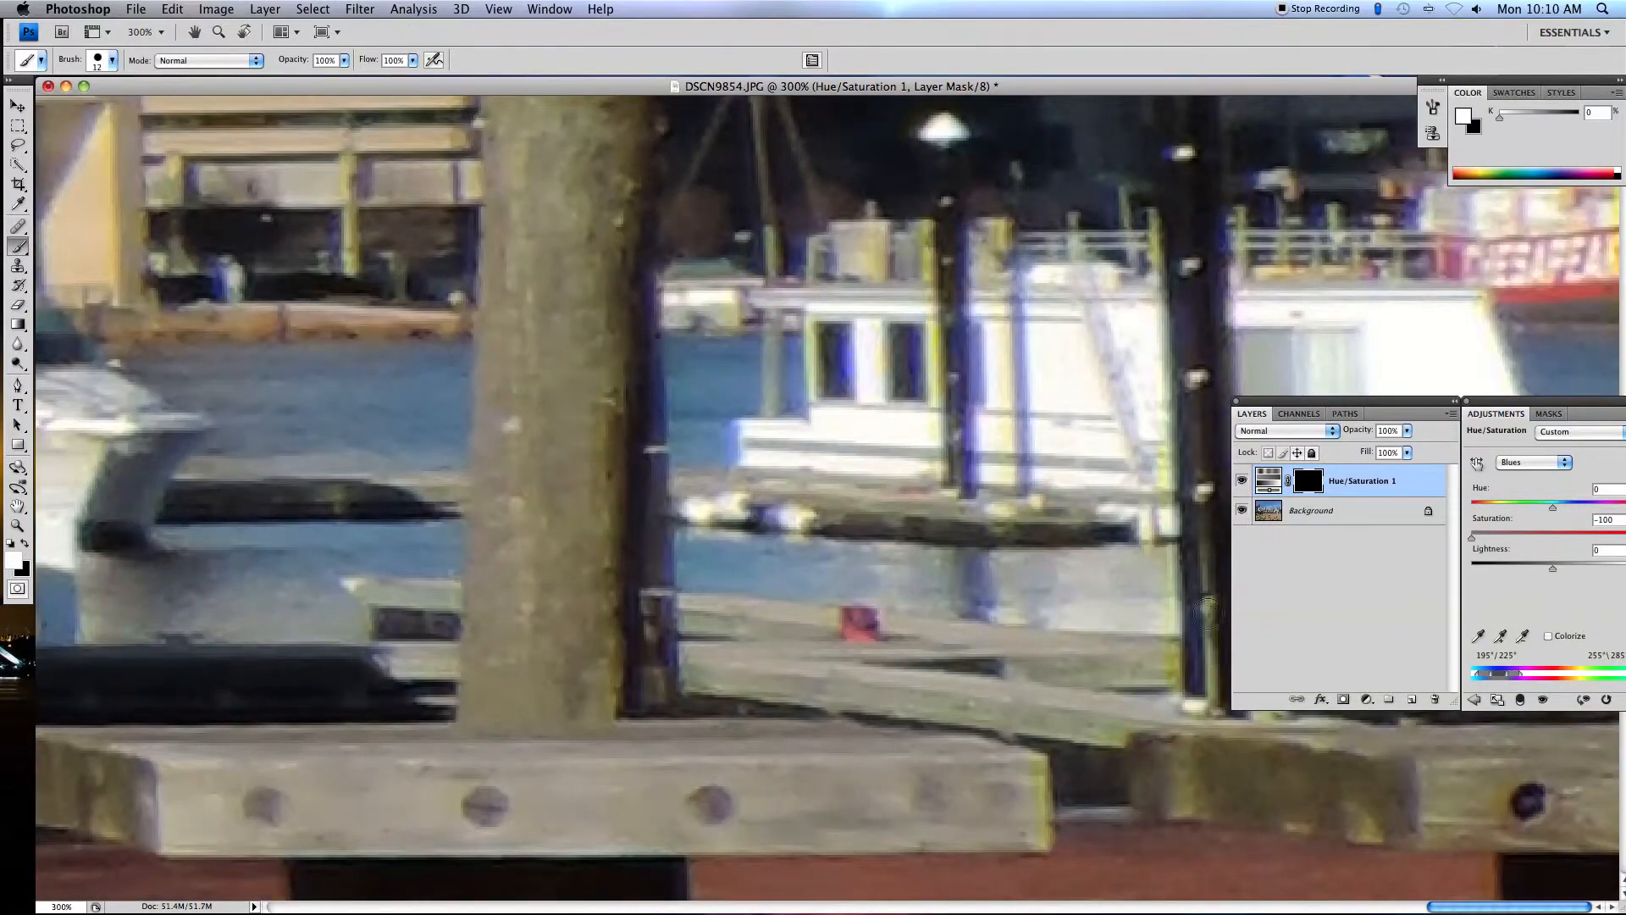
pyautogui.moveTo(963, 300); pyautogui.dragTo(973, 457)
pyautogui.moveTo(1019, 285); pyautogui.dragTo(1022, 483)
pyautogui.moveTo(915, 343)
pyautogui.mouseDown()
pyautogui.moveTo(919, 408)
pyautogui.moveTo(910, 306)
pyautogui.moveTo(847, 330)
pyautogui.moveTo(843, 392)
pyautogui.moveTo(845, 356)
pyautogui.mouseUp()
# - Paint white on the mask over the blue fringes along the tree's trunk and upper branches beside the tower
pyautogui.scroll(10, 622, 288)
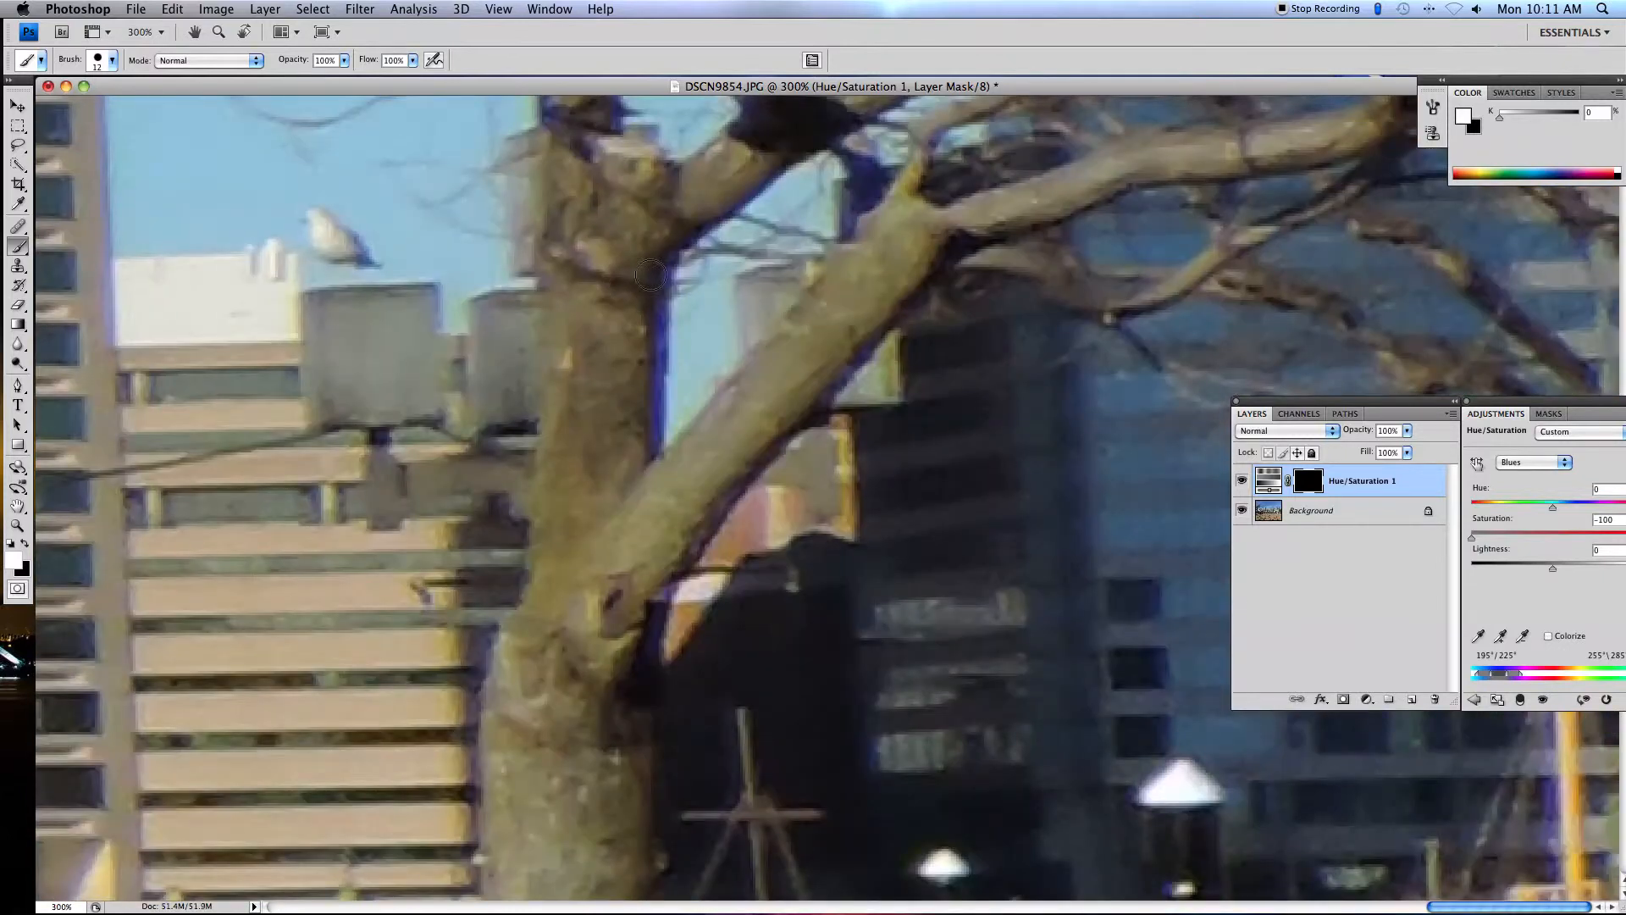
pyautogui.moveTo(659, 292)
pyautogui.mouseDown()
pyautogui.moveTo(675, 284)
pyautogui.moveTo(656, 462)
pyautogui.moveTo(668, 367)
pyautogui.mouseUp()
pyautogui.scroll(5, 669, 407)
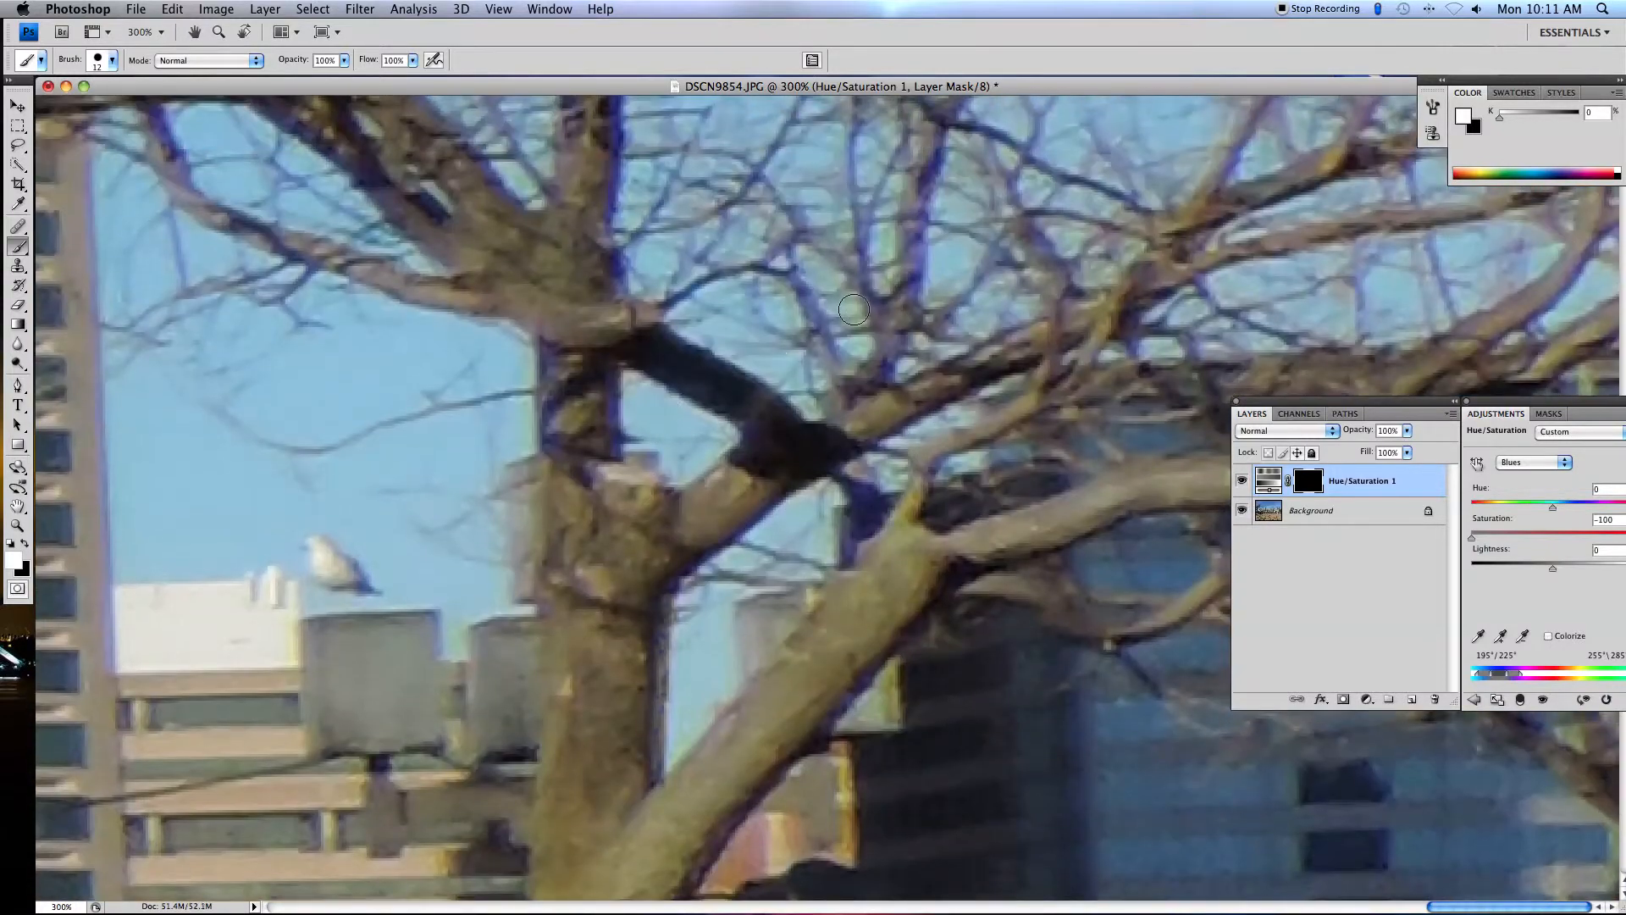
pyautogui.moveTo(923, 238); pyautogui.dragTo(915, 275)
pyautogui.moveTo(944, 137); pyautogui.dragTo(925, 218)
pyautogui.moveTo(889, 519)
pyautogui.mouseDown()
pyautogui.moveTo(851, 542)
pyautogui.moveTo(862, 499)
pyautogui.moveTo(839, 504)
pyautogui.mouseUp()
pyautogui.scroll(5, 584, 470)
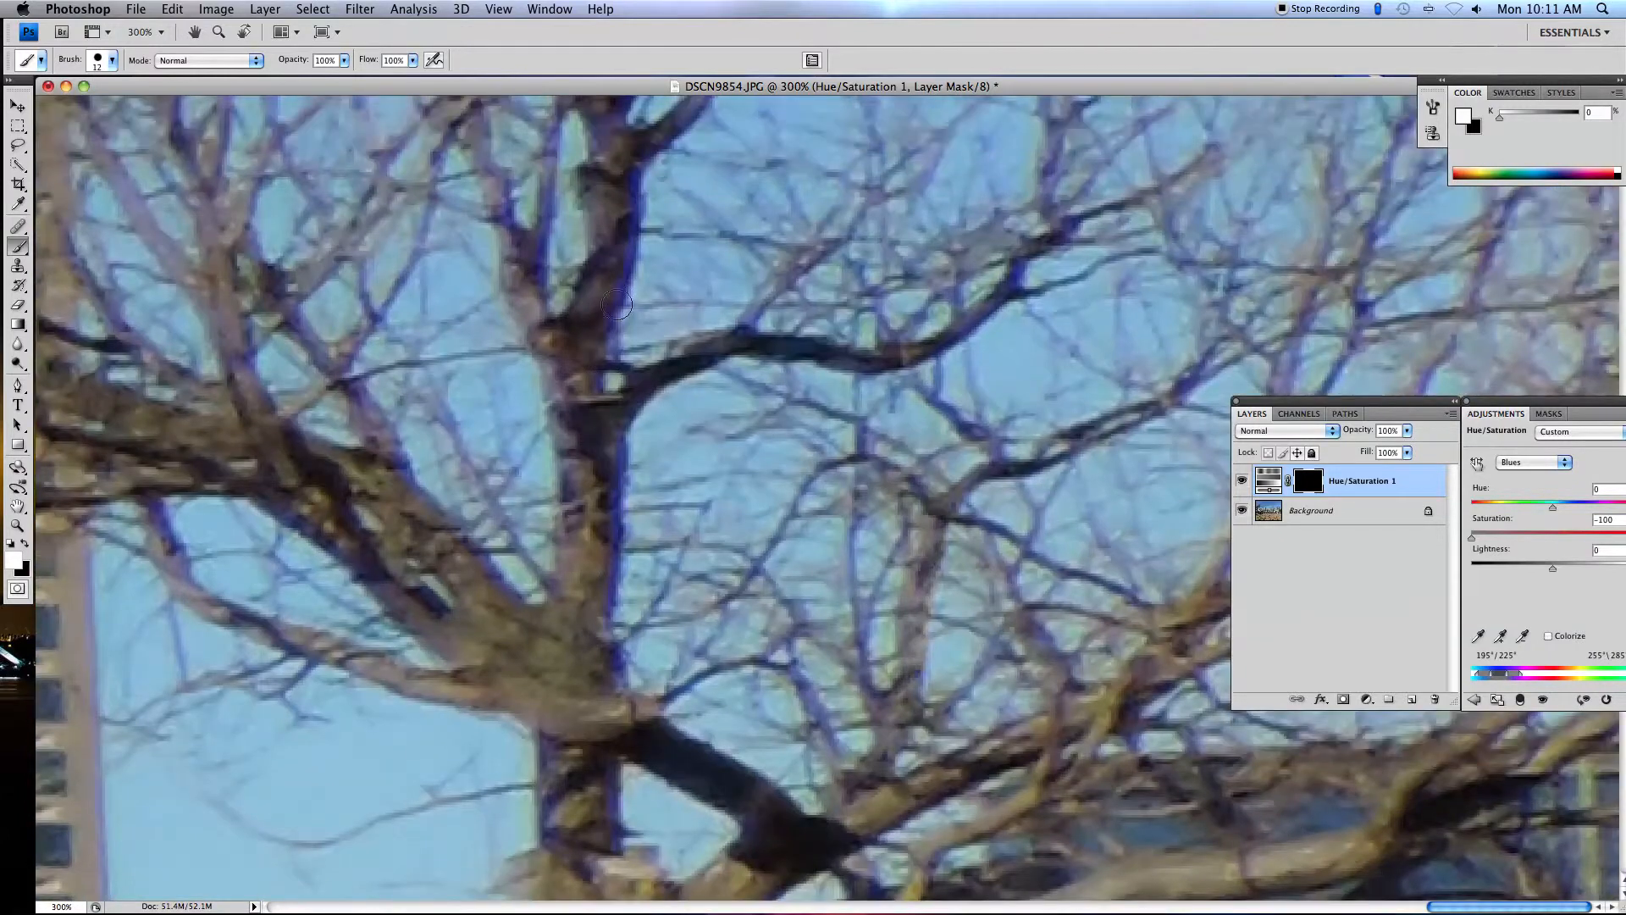
pyautogui.moveTo(623, 210)
pyautogui.mouseDown()
pyautogui.moveTo(632, 161)
pyautogui.moveTo(615, 655)
pyautogui.mouseUp()
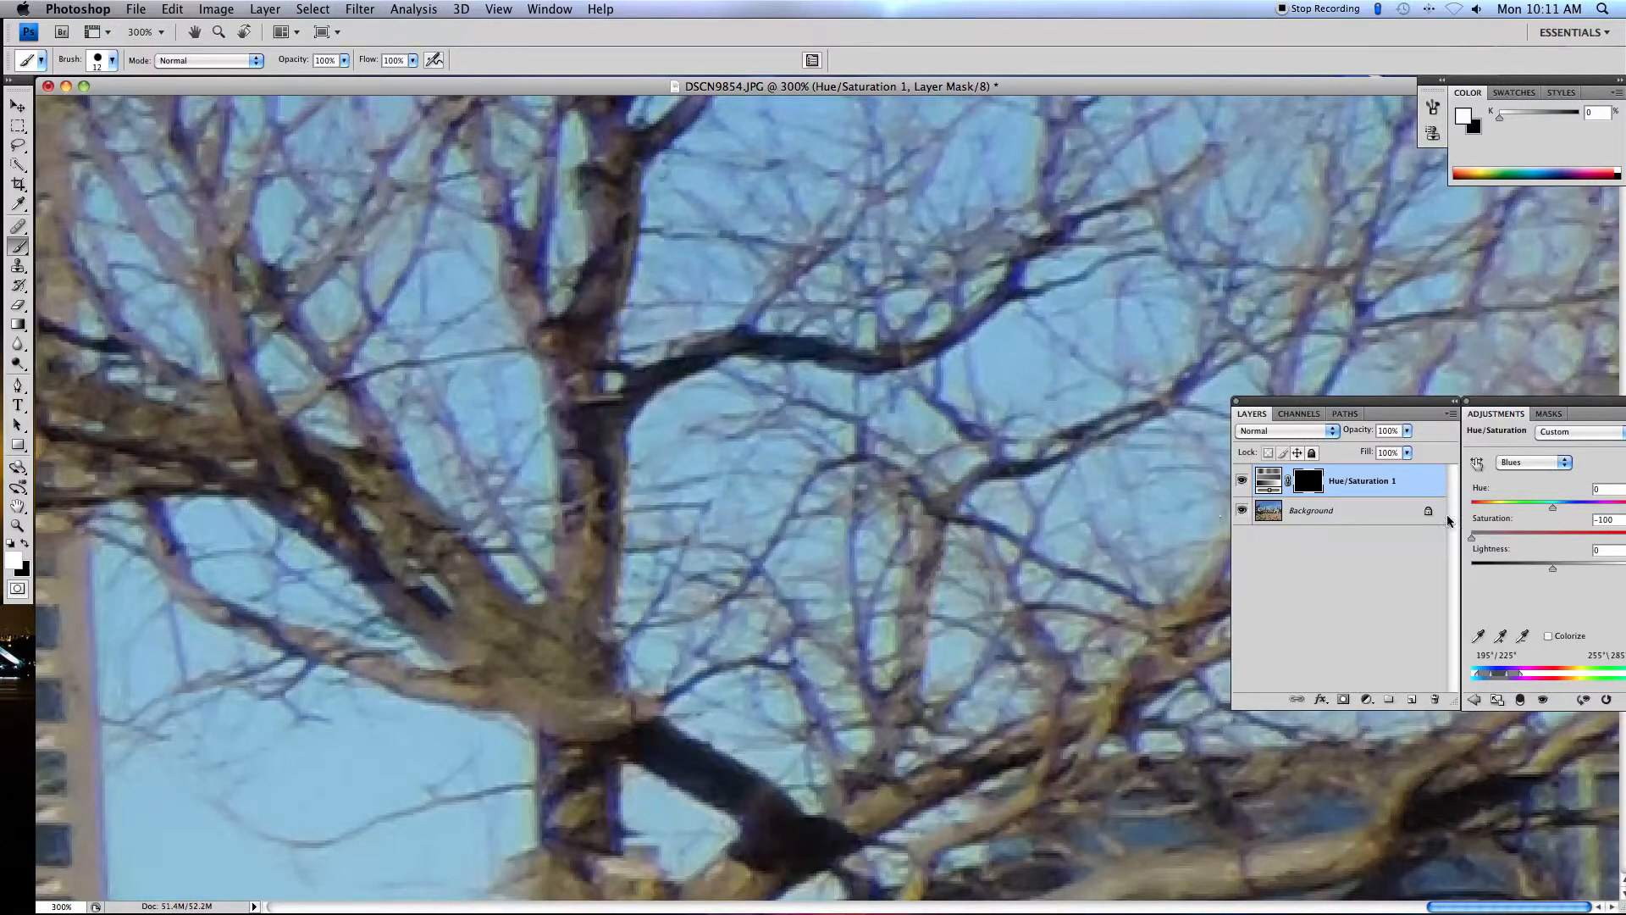
# - Add a second Hue/Saturation layer directly above the Background with the Yellows saturation at -100 and invert its mask to black
pyautogui.click(1328, 512)
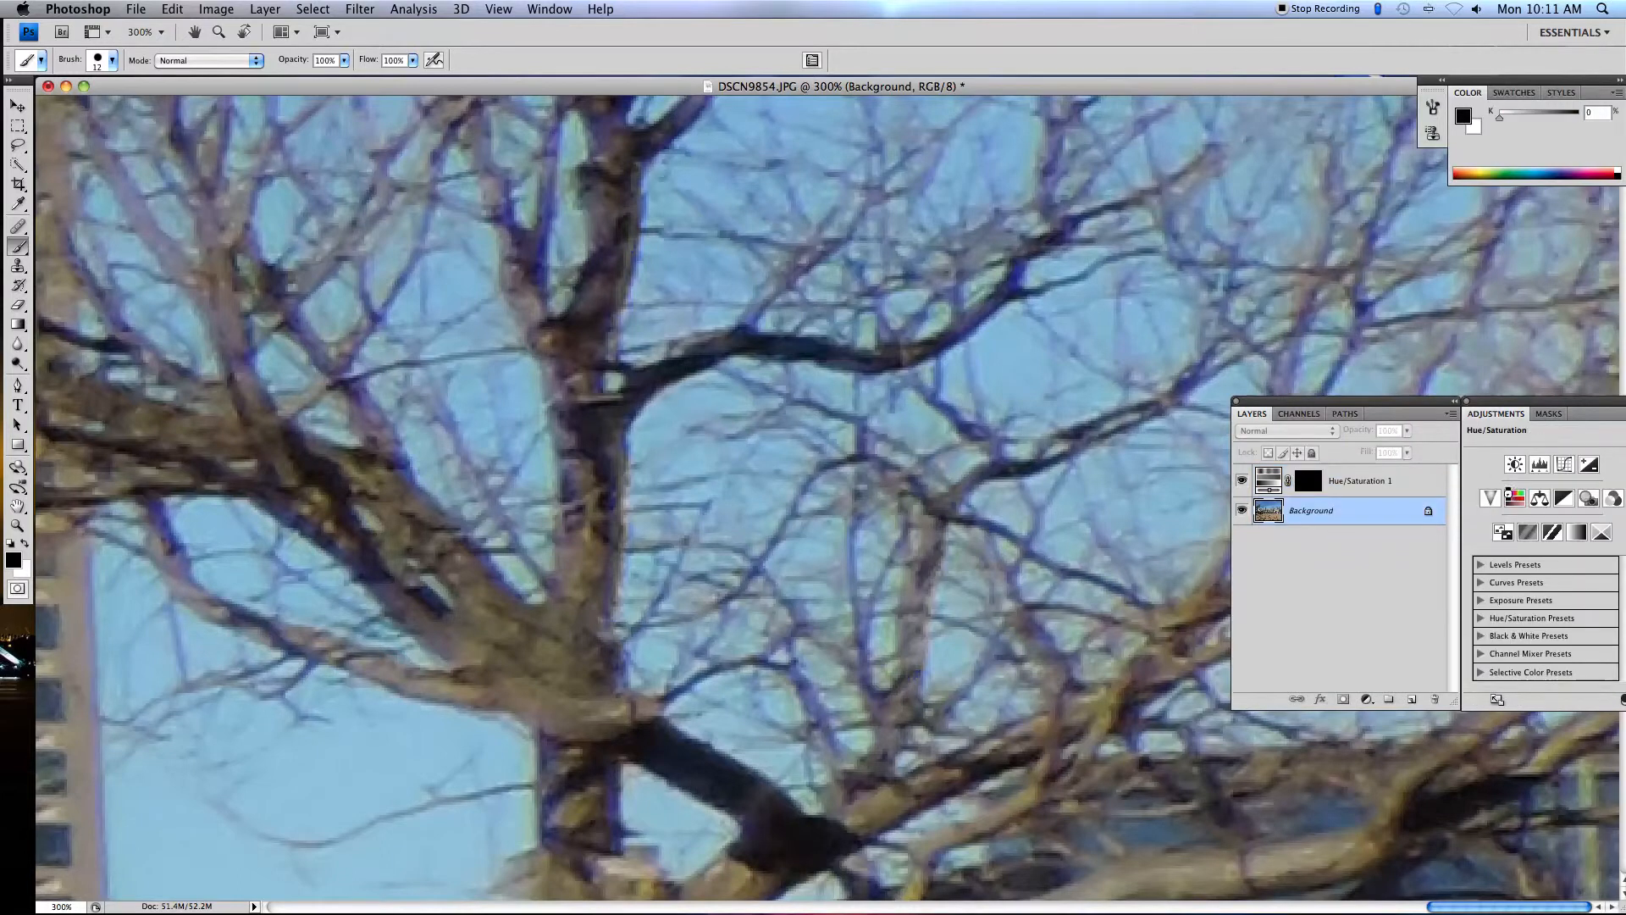
pyautogui.click(1506, 490)
pyautogui.click(1527, 464)
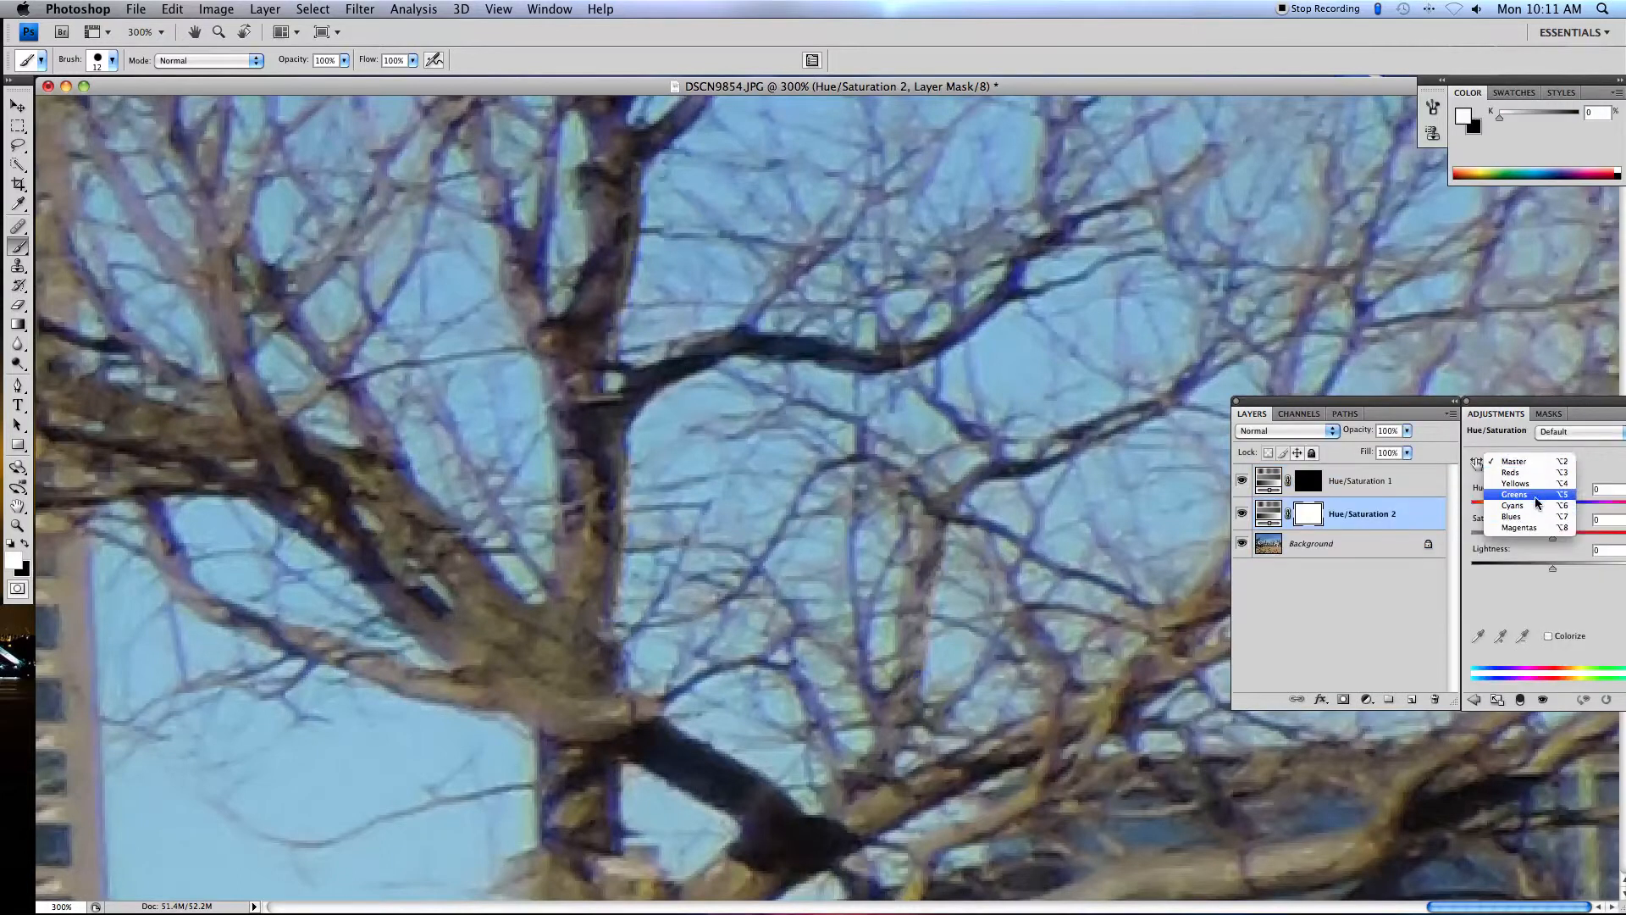
pyautogui.click(1534, 483)
pyautogui.moveTo(1505, 541); pyautogui.dragTo(1458, 542)
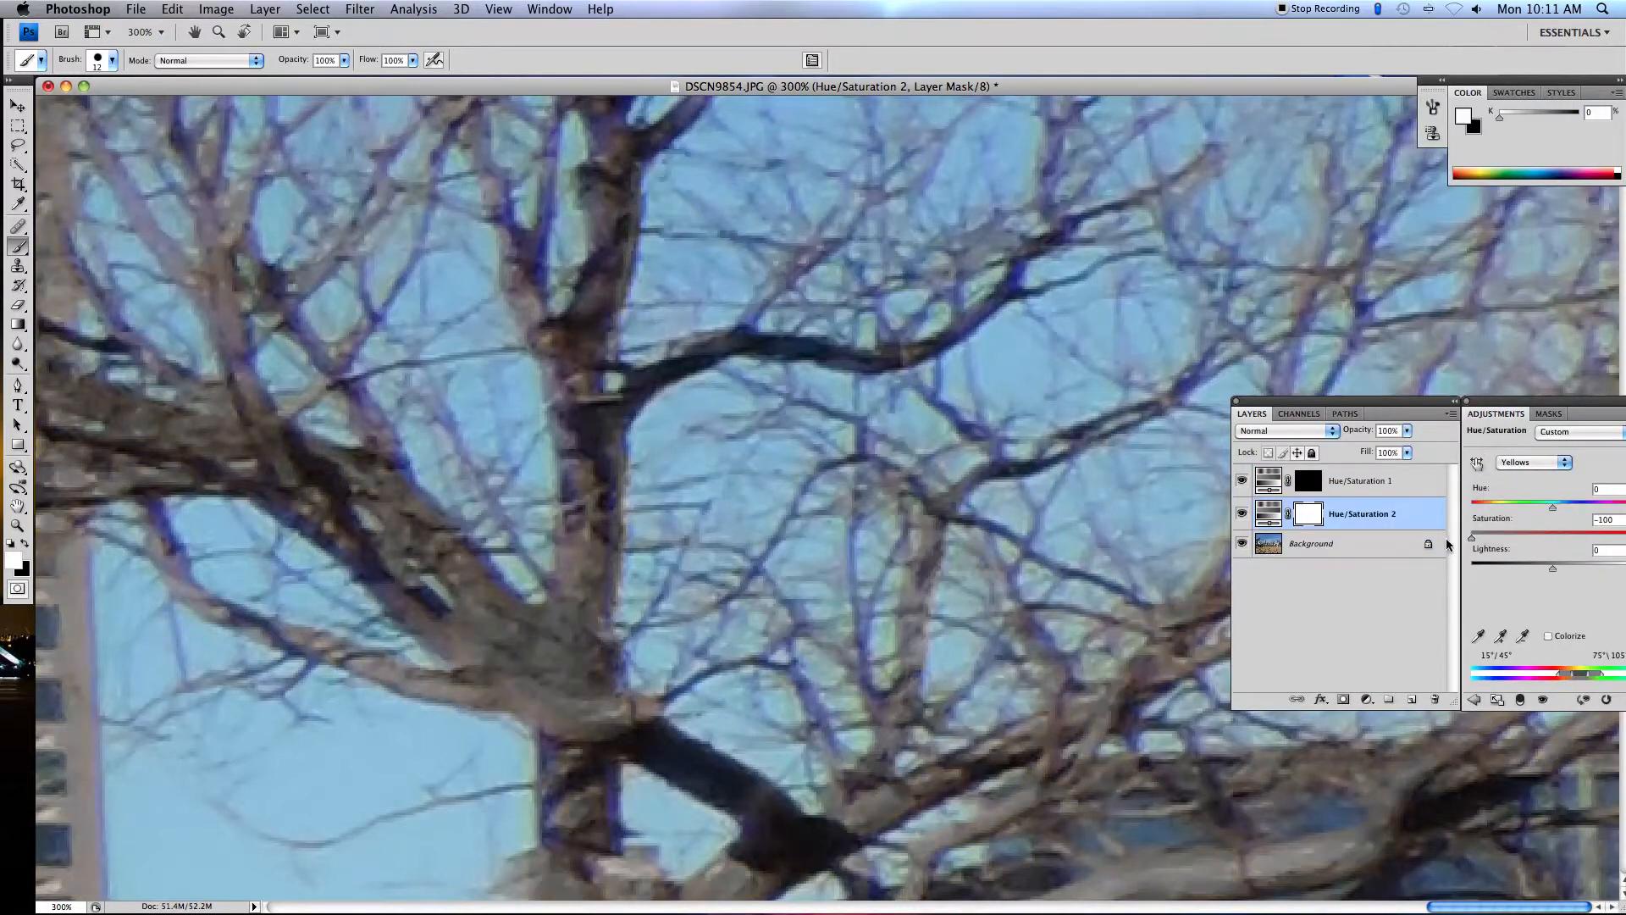
pyautogui.press('super+i')
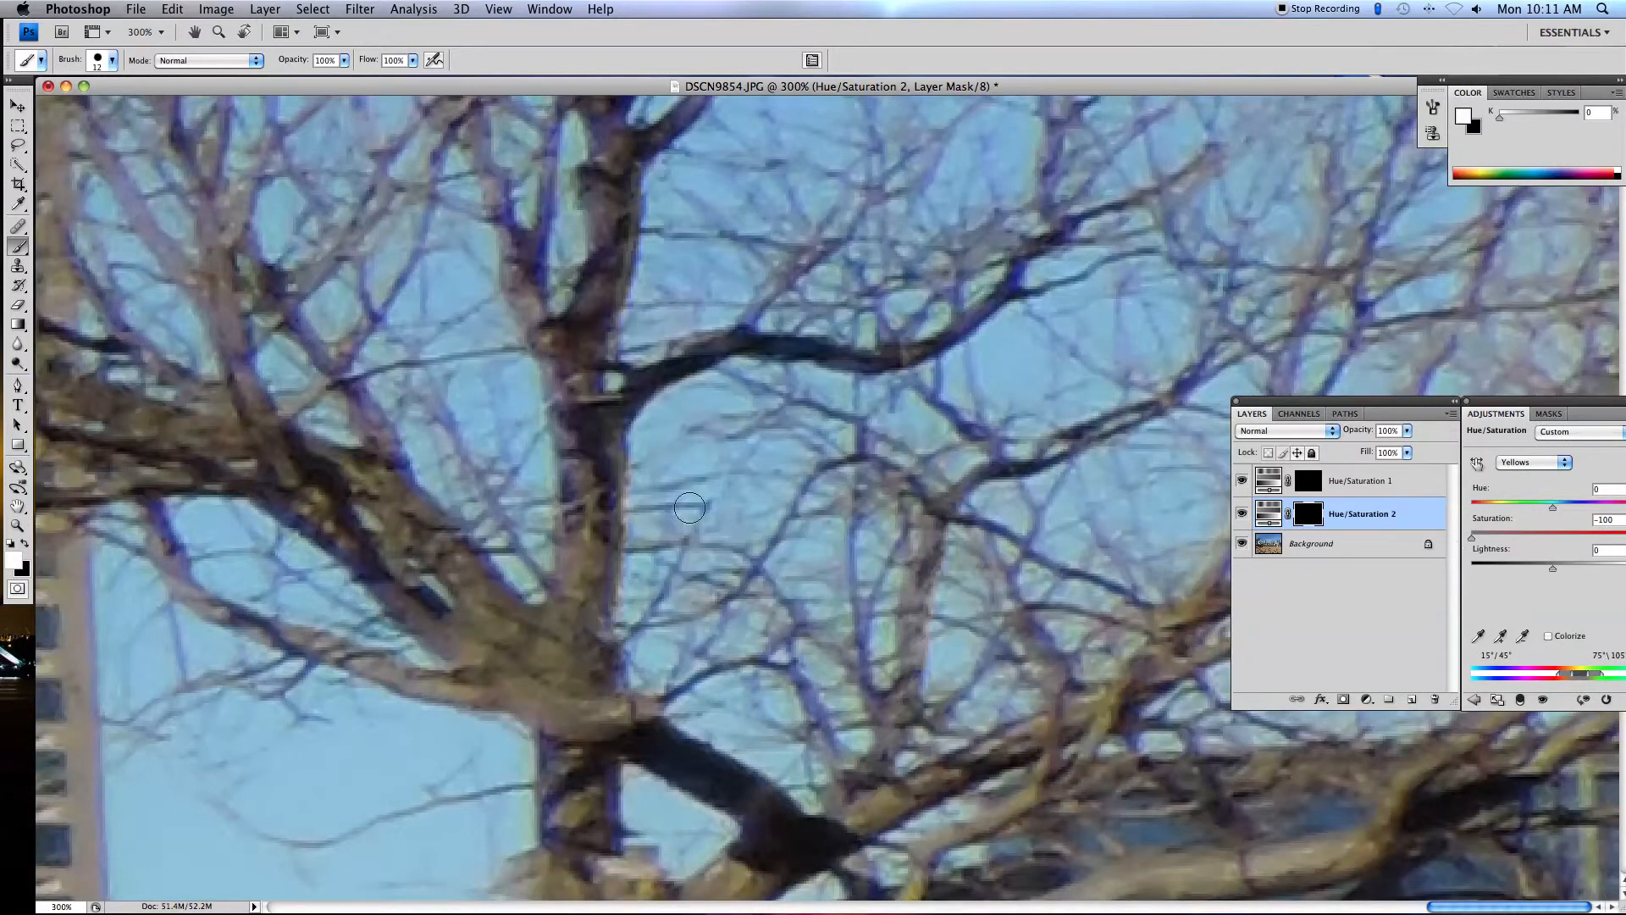
# - Try to paint away the yellow fringe along the tower's dark vertical column at full brush opacity
pyautogui.hscroll(-10, 594, 296)
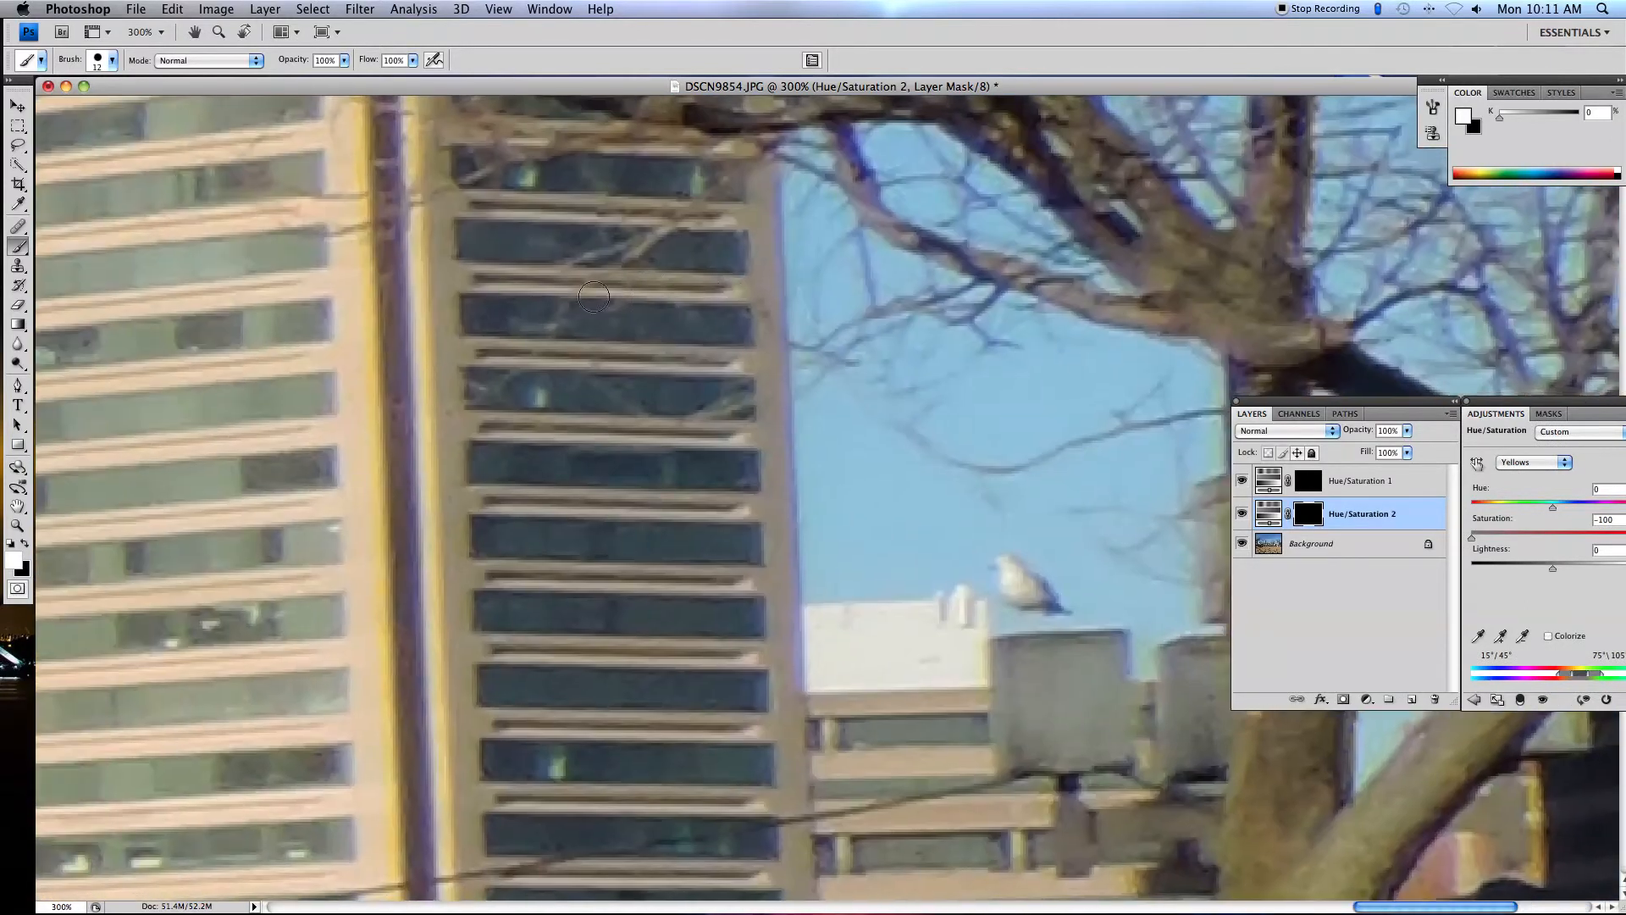
pyautogui.moveTo(379, 371)
pyautogui.mouseDown()
pyautogui.moveTo(381, 428)
pyautogui.moveTo(379, 340)
pyautogui.moveTo(386, 451)
pyautogui.moveTo(383, 324)
pyautogui.moveTo(389, 416)
pyautogui.mouseUp()
pyautogui.moveTo(380, 310)
pyautogui.mouseDown()
pyautogui.moveTo(371, 395)
pyautogui.moveTo(348, 356)
pyautogui.moveTo(388, 395)
pyautogui.mouseUp()
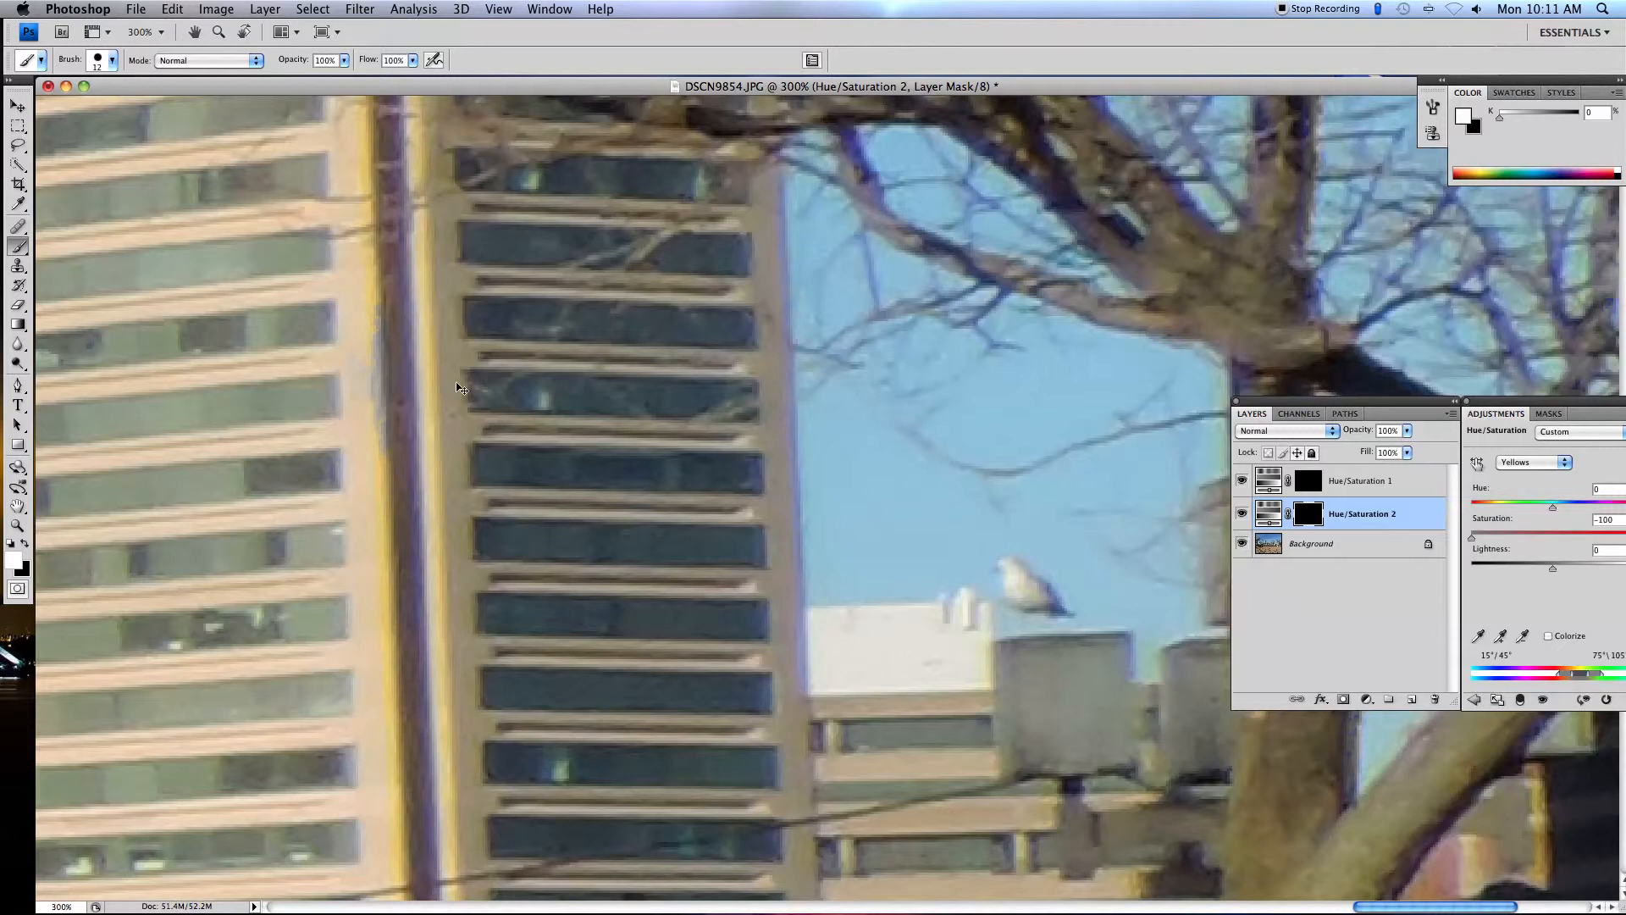
pyautogui.press('super+z')
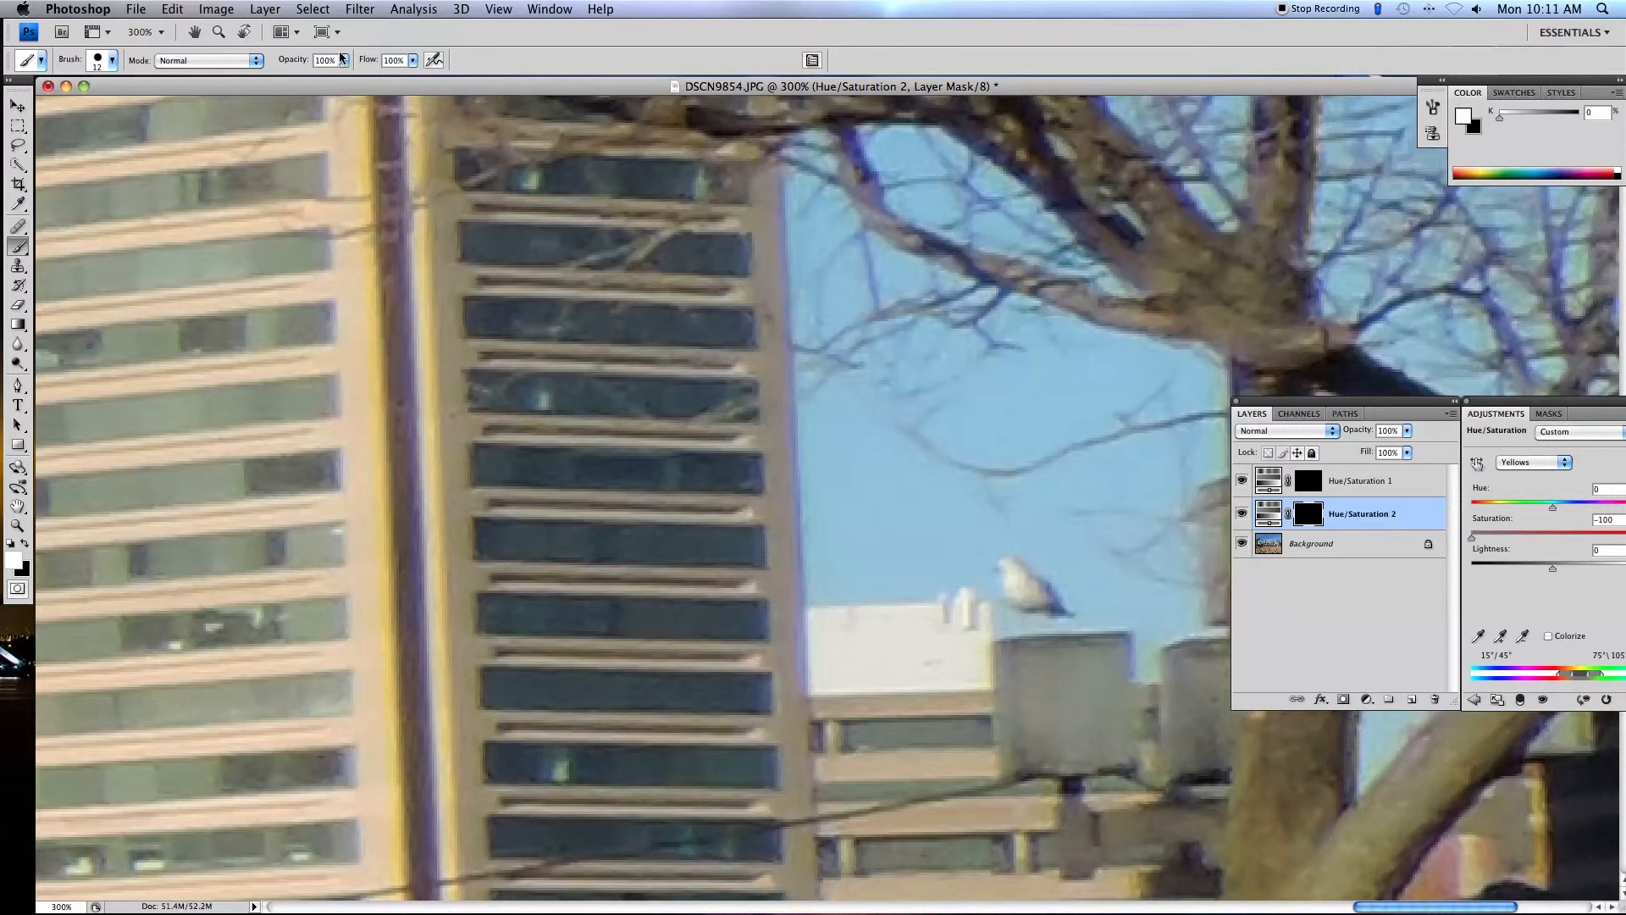
# - Lower the brush opacity to 34% and paint on the mask over the yellow fringe along the tower's dark vertical column
pyautogui.click(342, 65)
pyautogui.moveTo(343, 79); pyautogui.dragTo(293, 80)
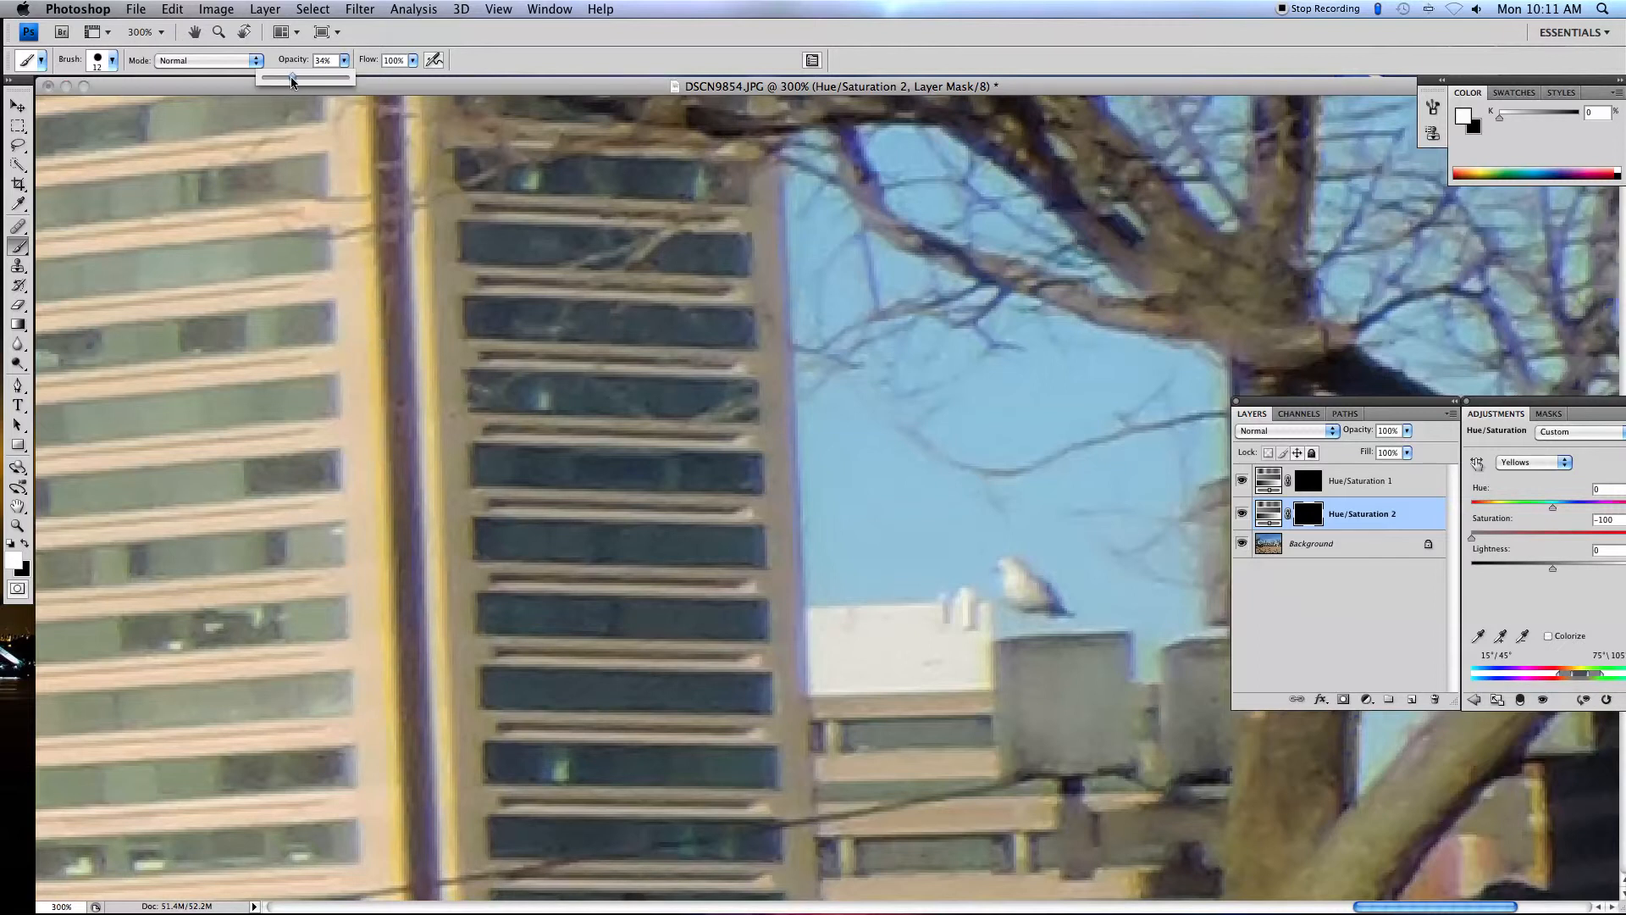
pyautogui.click(386, 259)
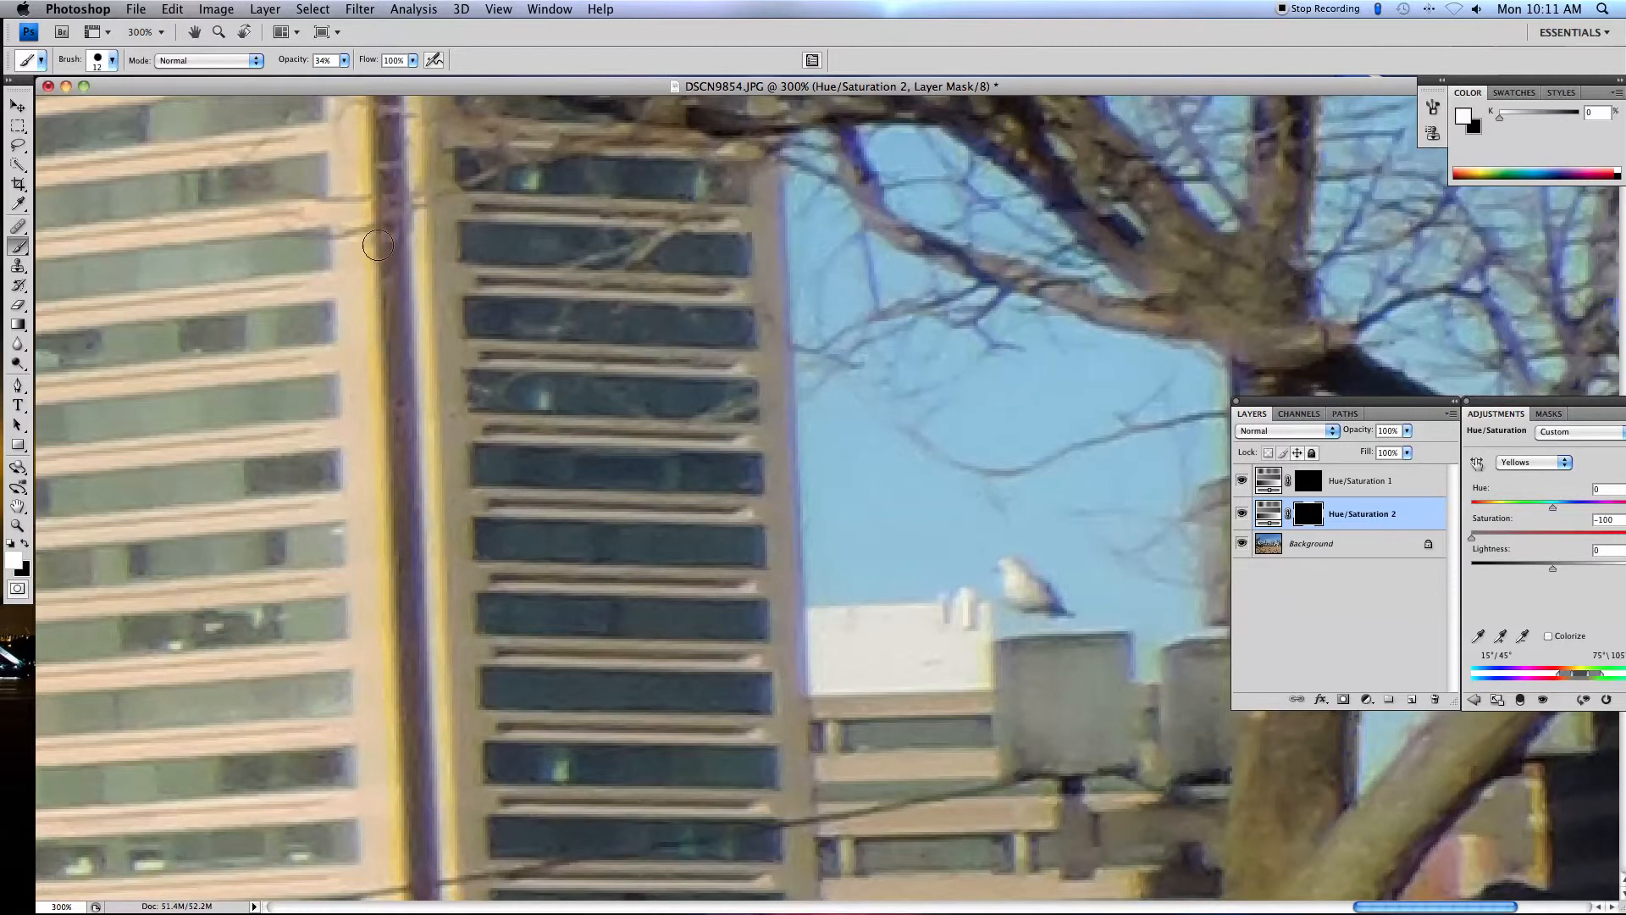
# - Restore the brush opacity to 100% and paint over the yellow fringe on the beige building behind the forked tree trunk
pyautogui.click(342, 61)
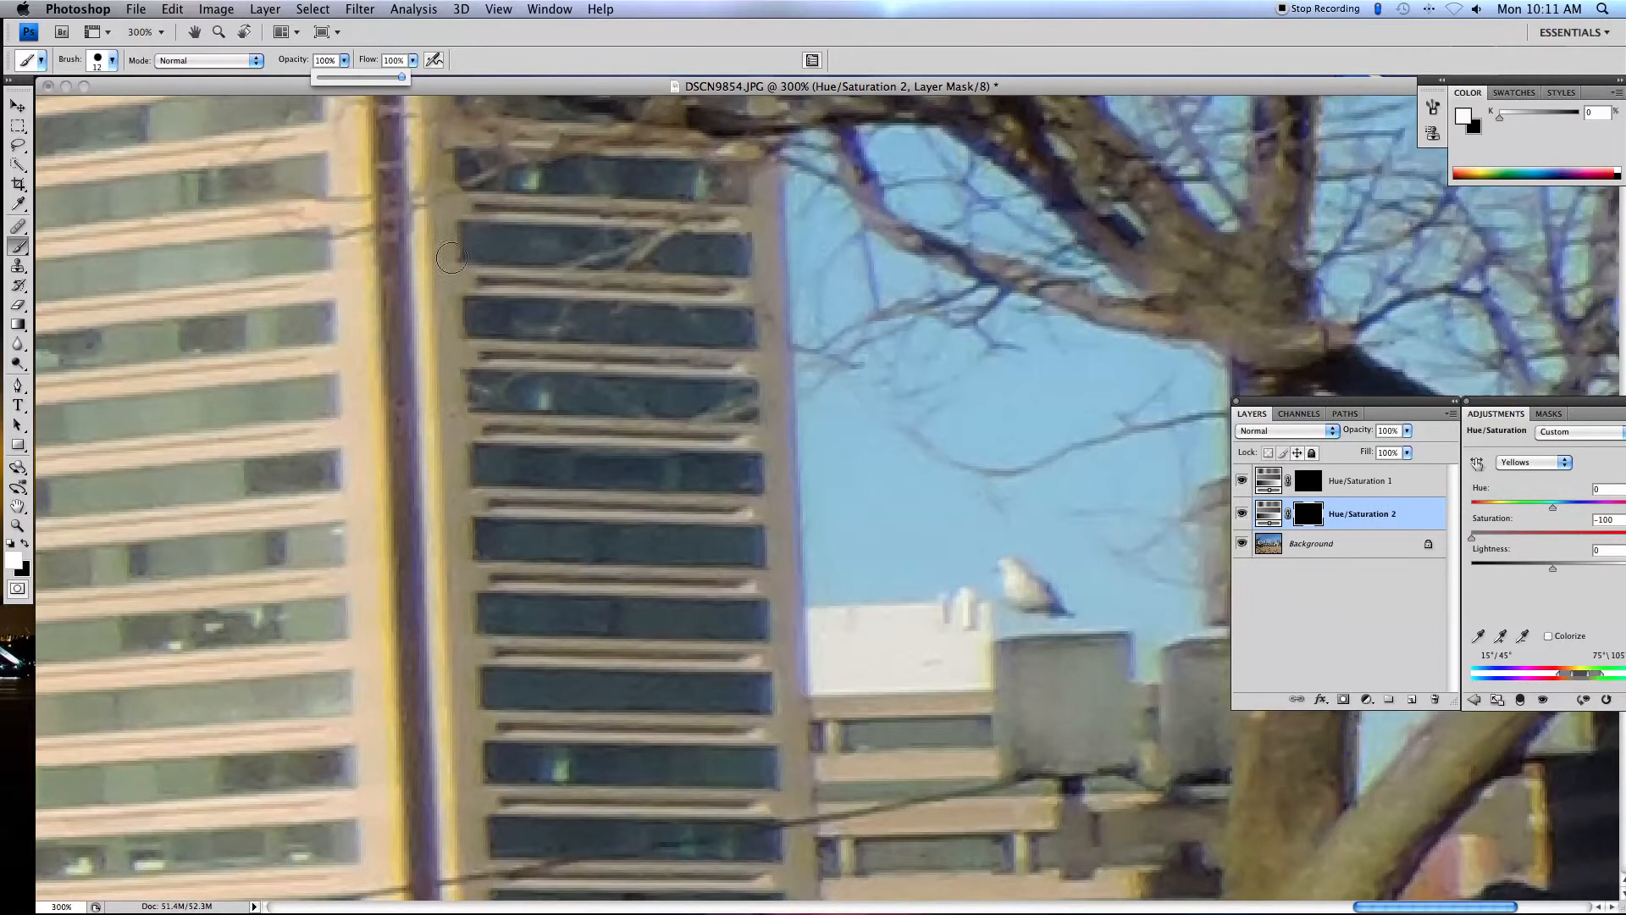
pyautogui.hscroll(-10, 393, 276)
pyautogui.hscroll(-20, 393, 275)
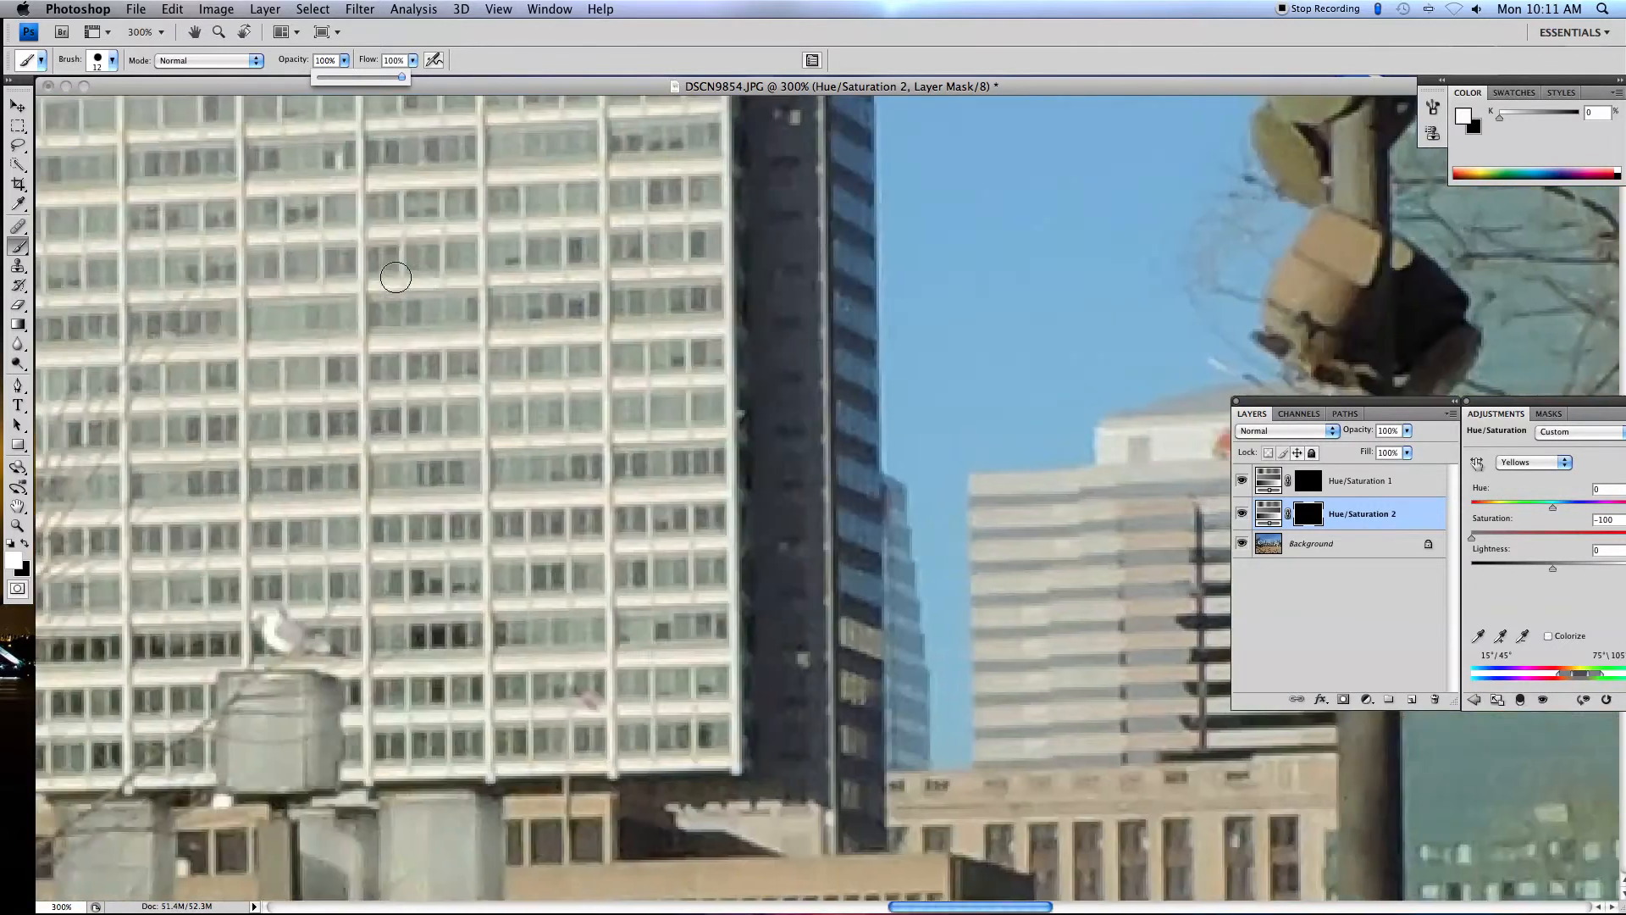
pyautogui.hscroll(-6, 396, 276)
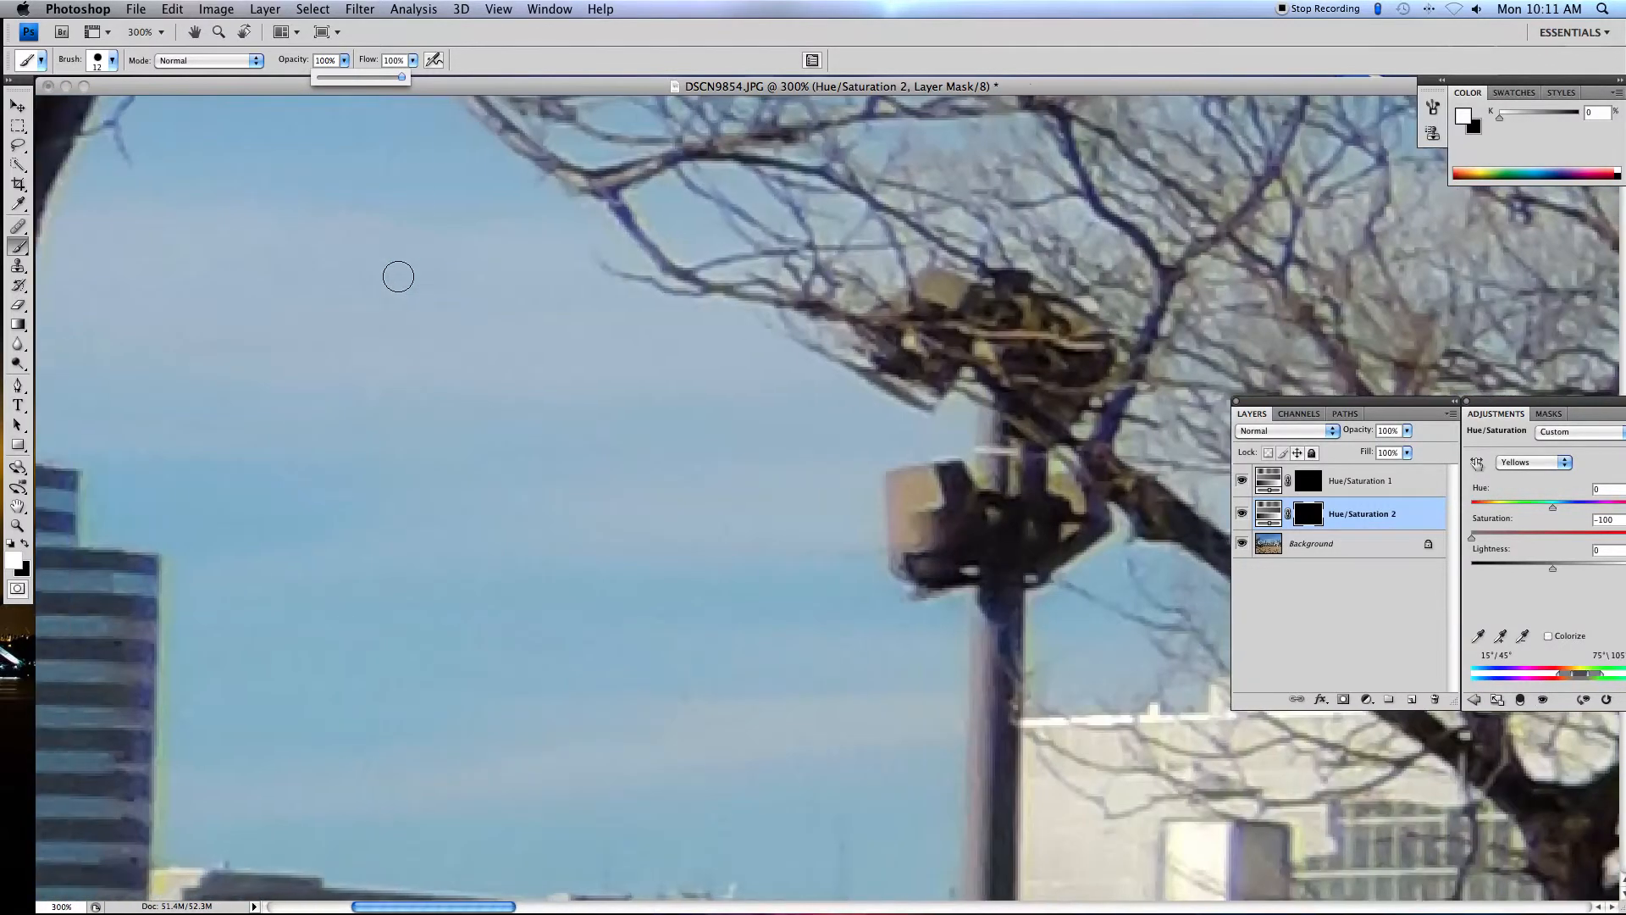
pyautogui.scroll(-1, 372, 301)
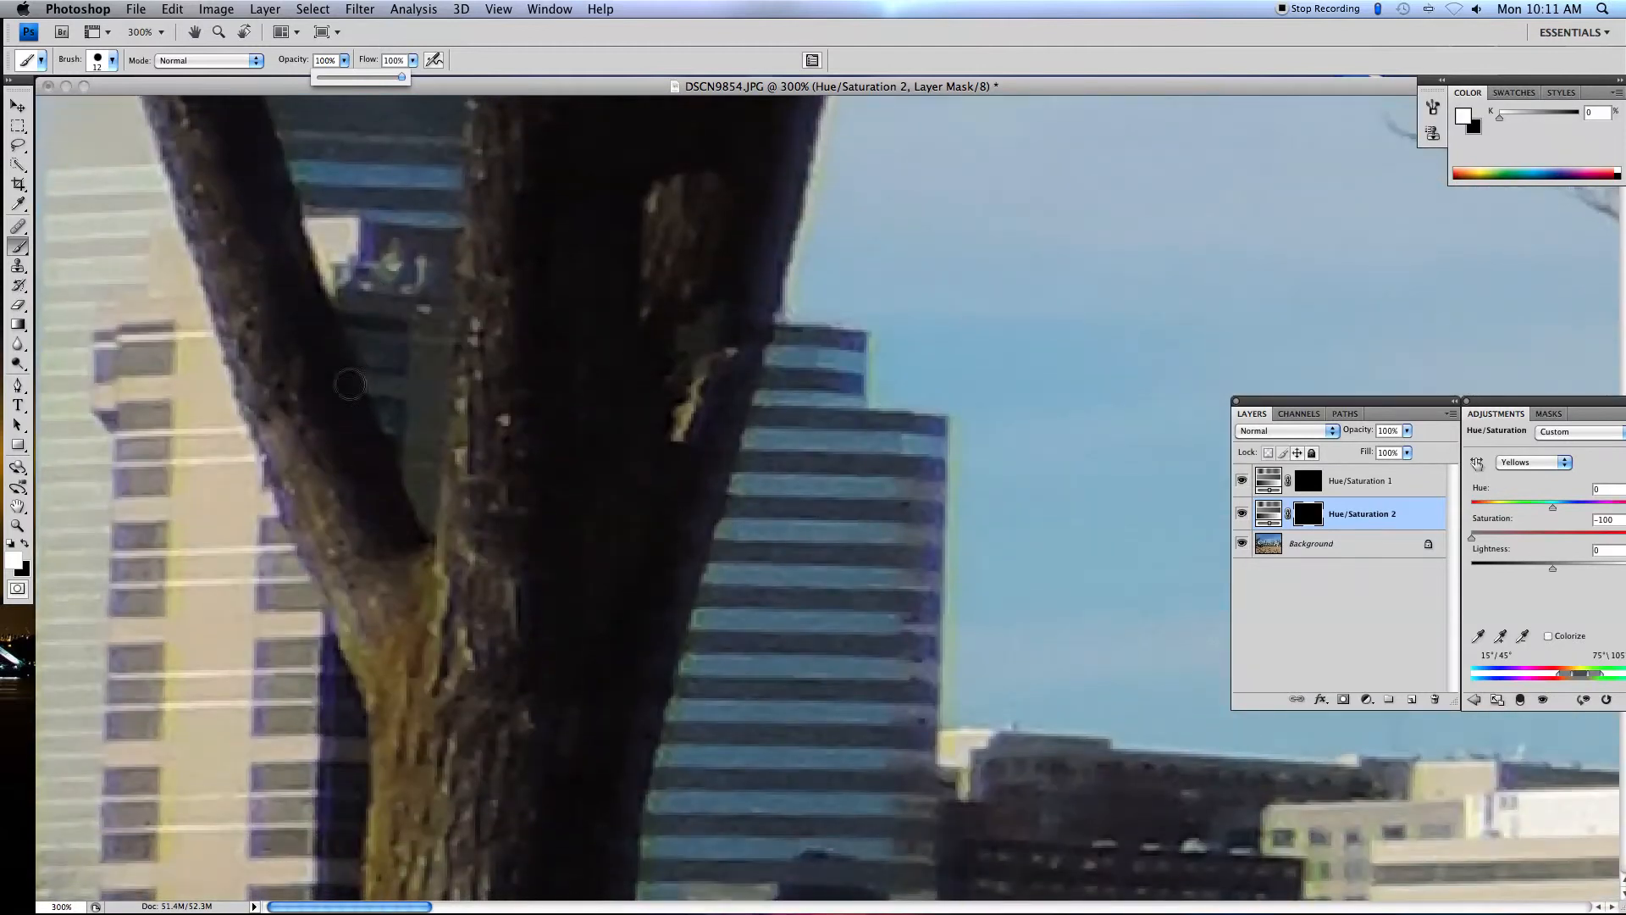
pyautogui.click(174, 337)
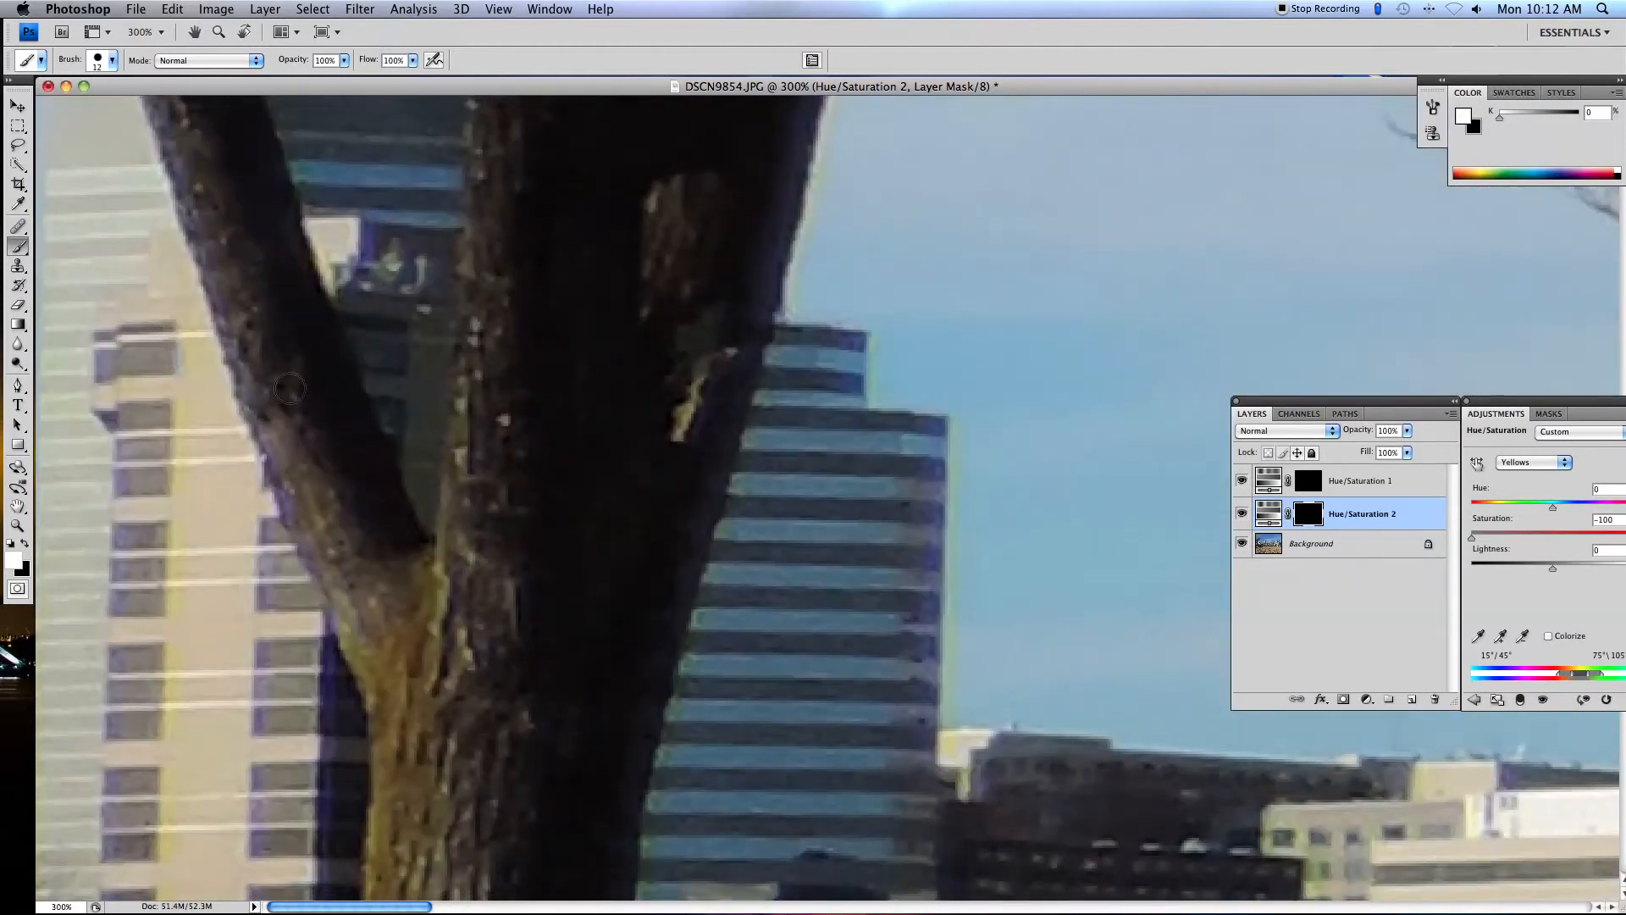
# - Examine the tree base, kerb stones, lamp post and bare branches across the photo for remaining yellow fringes
pyautogui.scroll(-10, 395, 409)
pyautogui.scroll(-10, 395, 410)
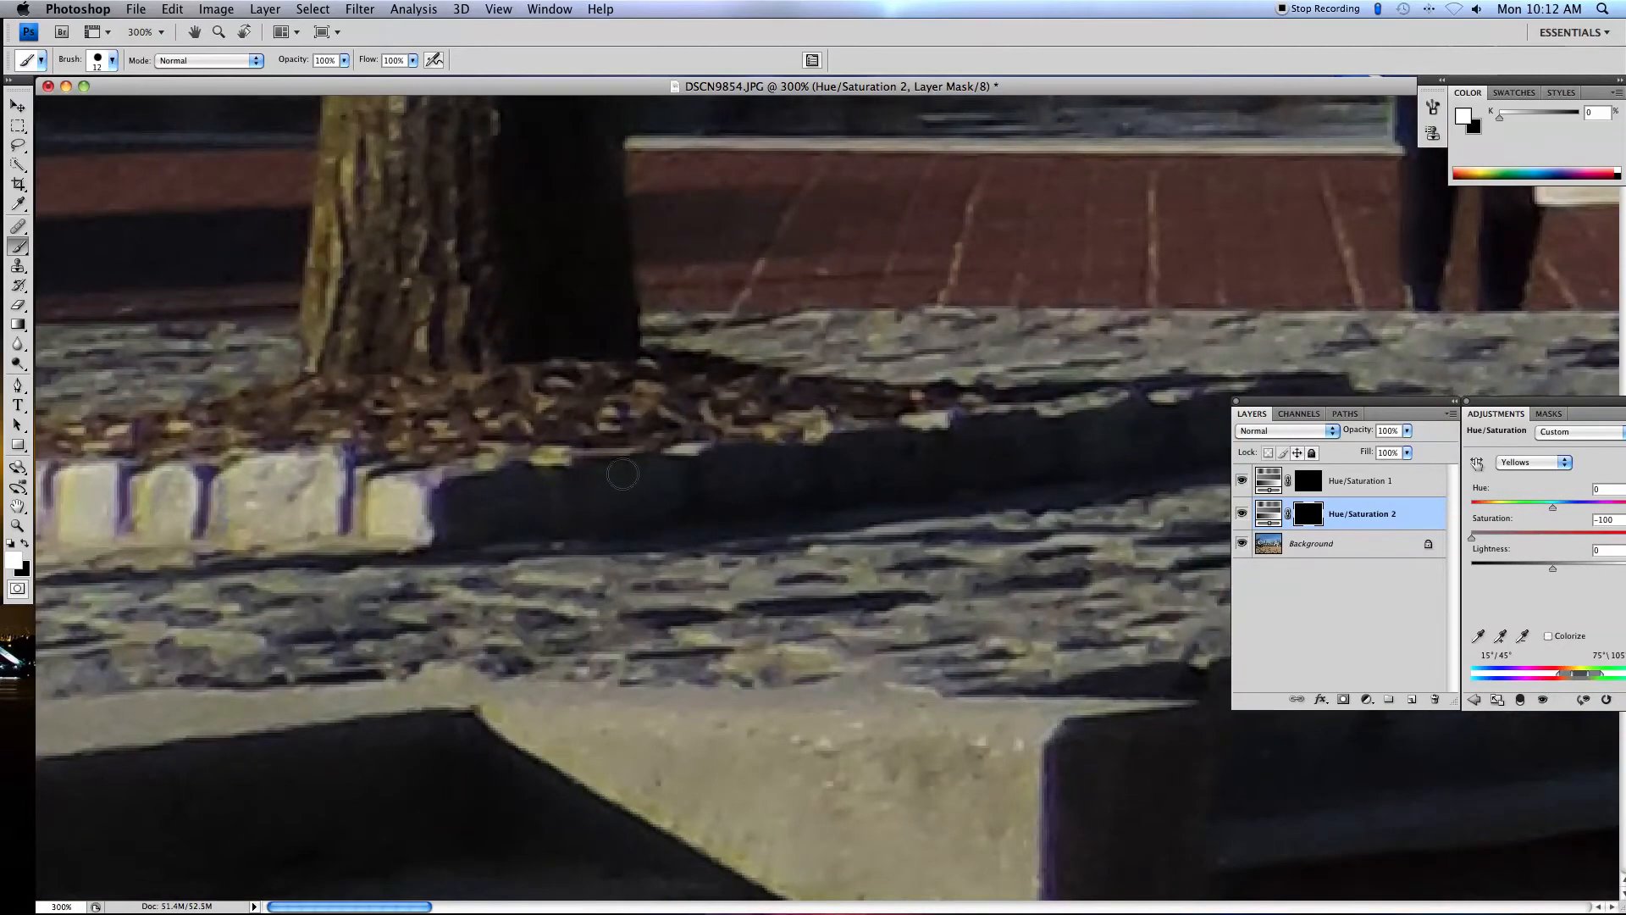
pyautogui.scroll(10, 892, 472)
pyautogui.hscroll(10, 893, 472)
pyautogui.scroll(10, 893, 472)
pyautogui.hscroll(15, 896, 462)
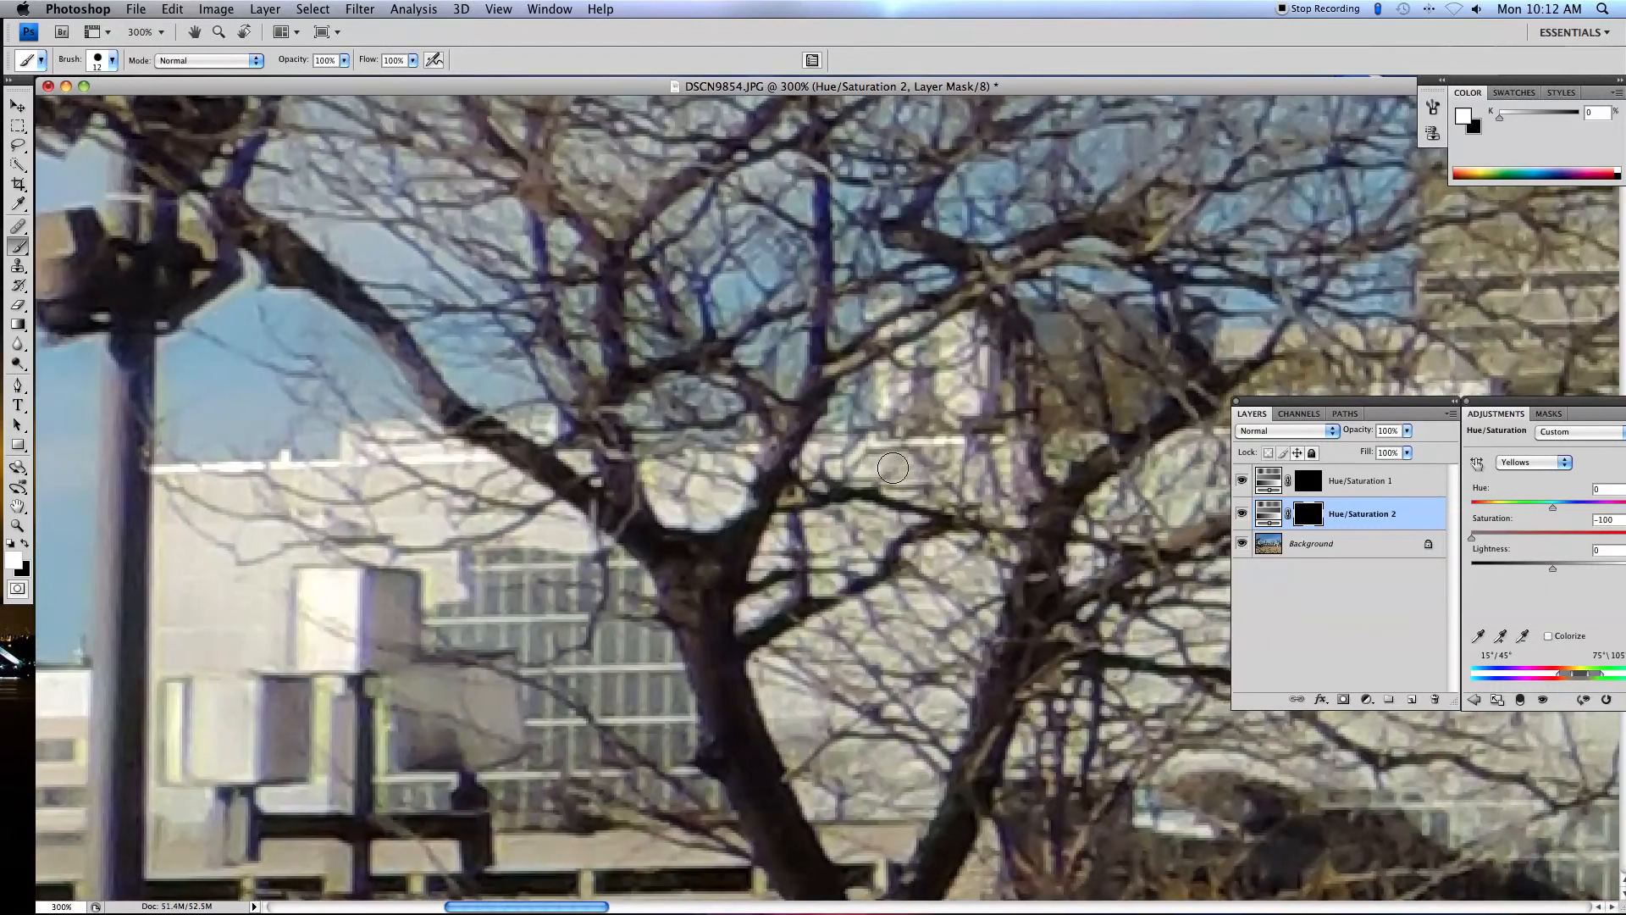
pyautogui.hscroll(-6, 877, 466)
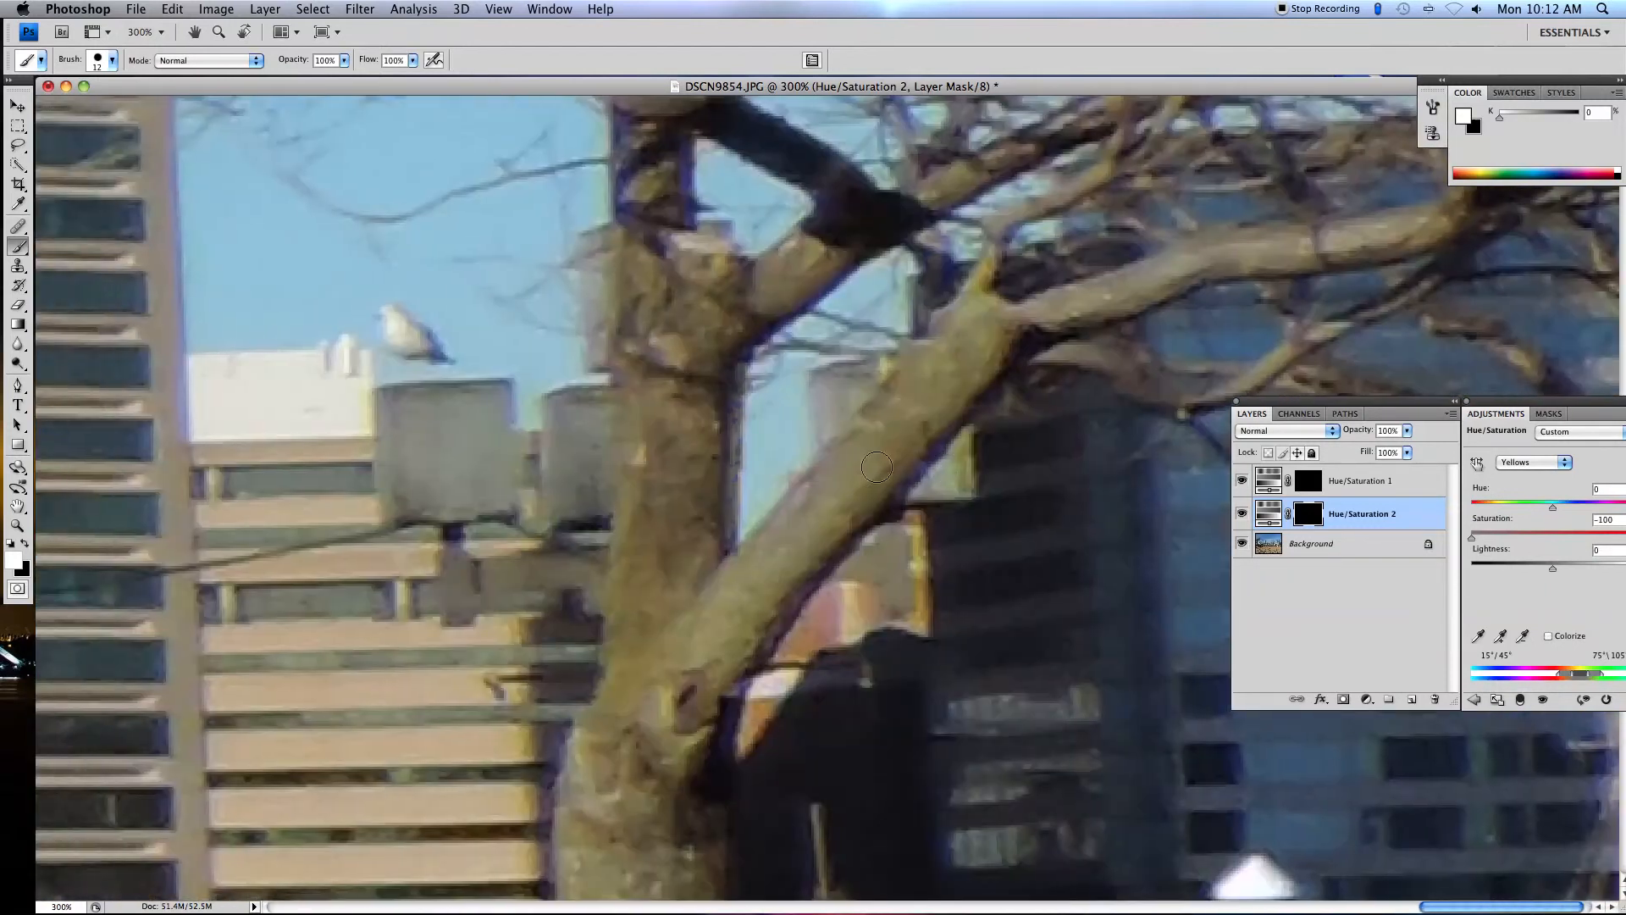
pyautogui.scroll(10, 993, 490)
pyautogui.hscroll(6, 992, 489)
pyautogui.scroll(3, 993, 489)
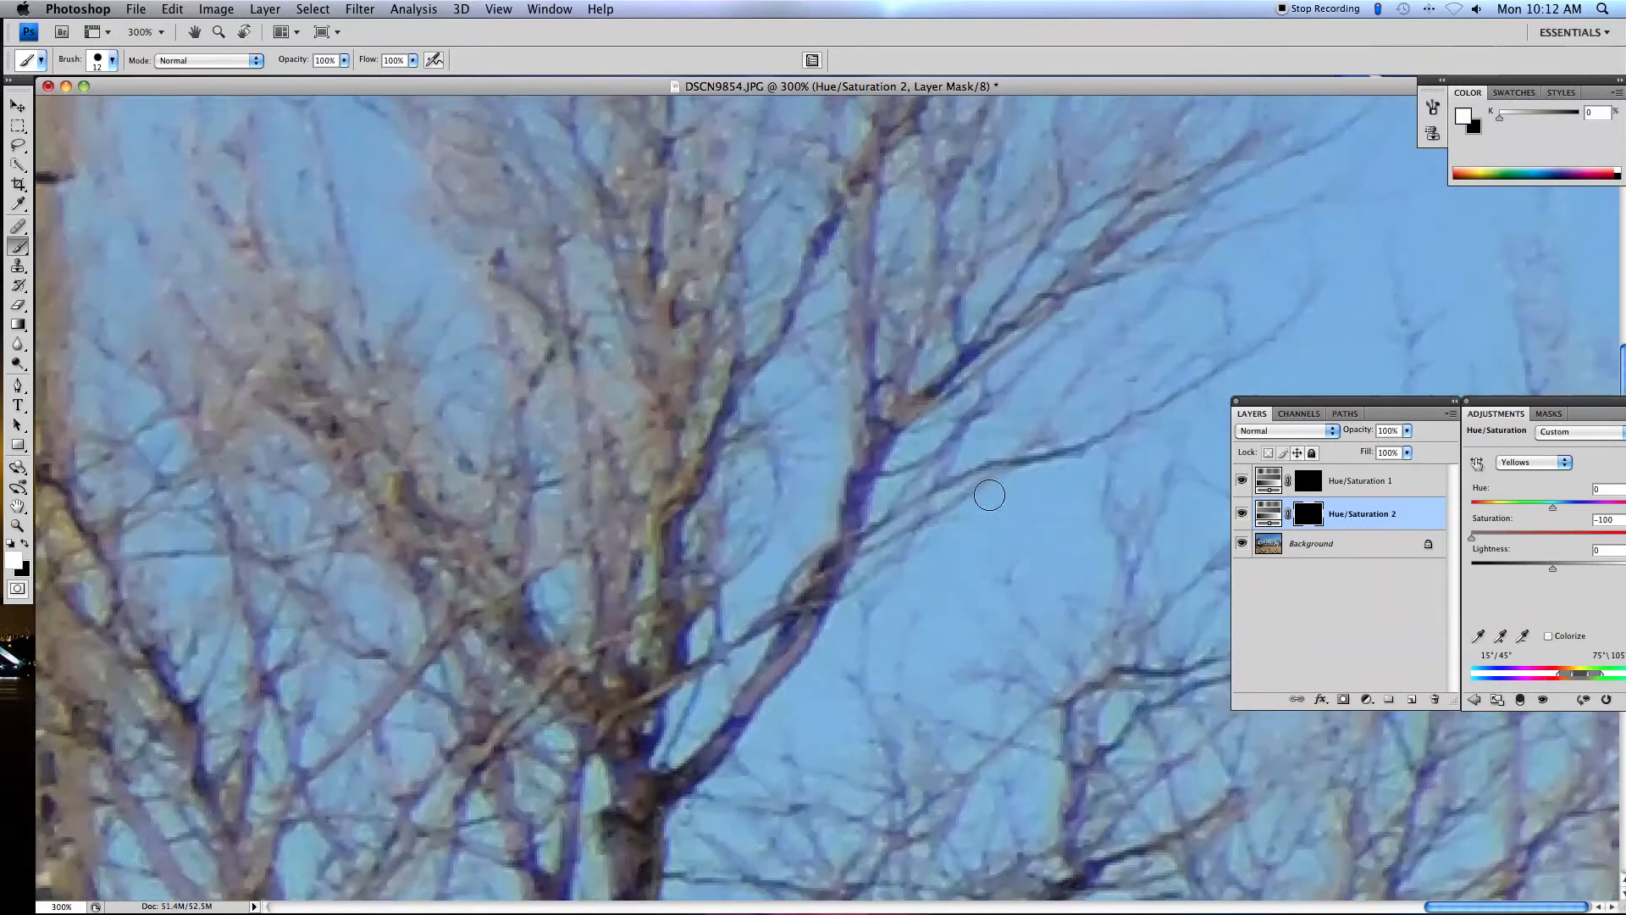
# - Paint white on the mask over the yellow fringes on the houseboat's roof railing, the bench's end and the dark post's edge
pyautogui.scroll(-15, 950, 283)
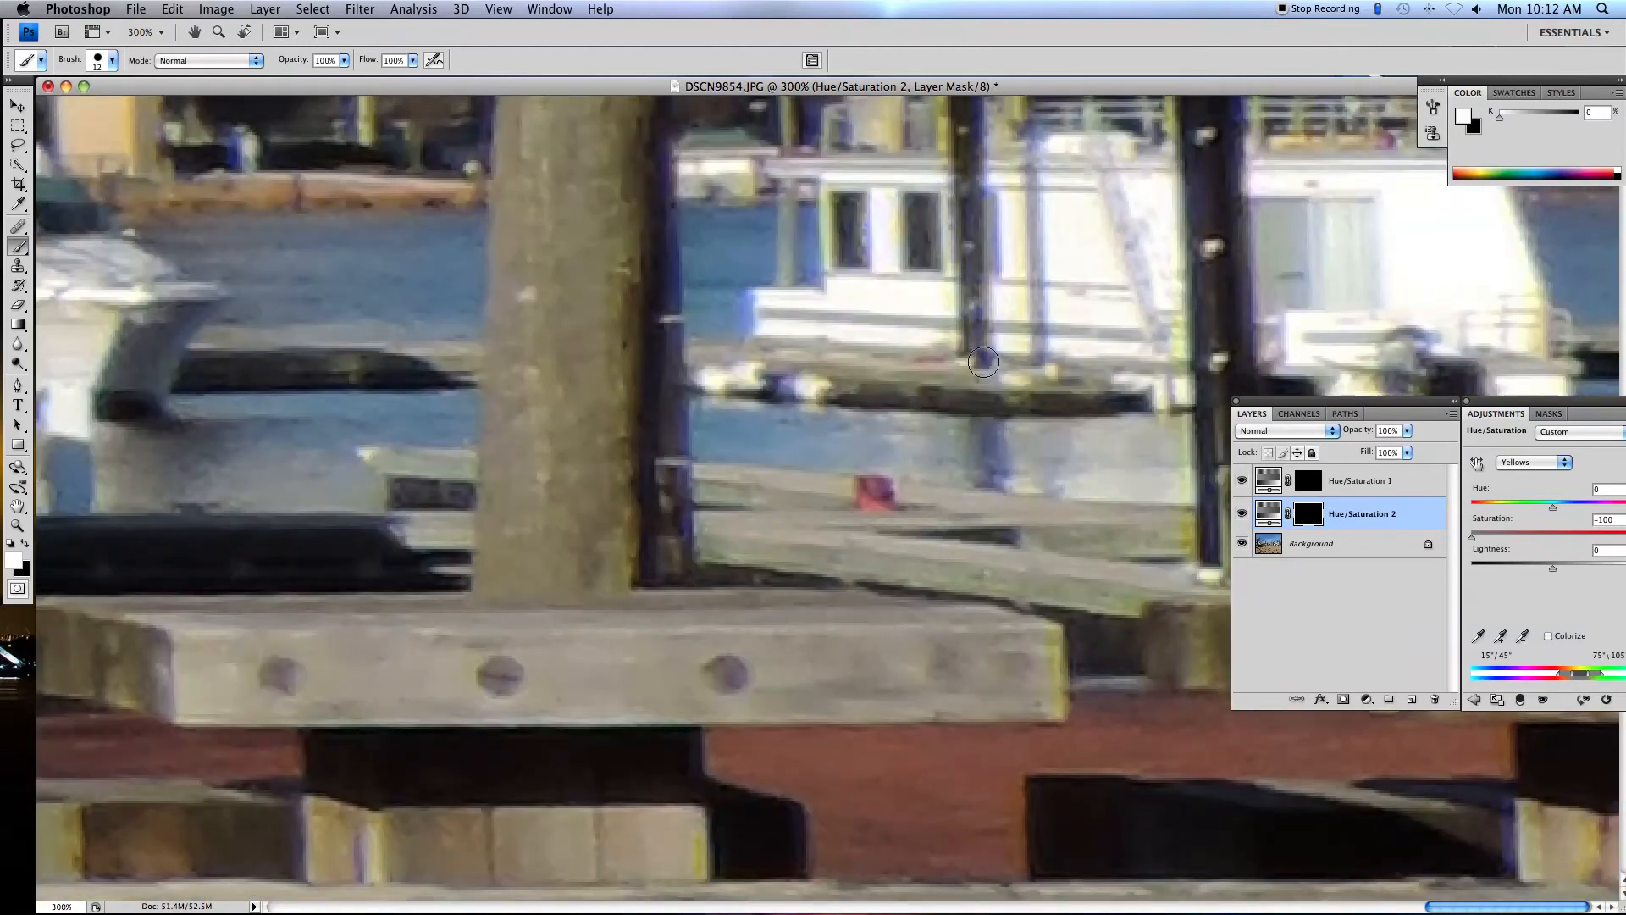
pyautogui.scroll(5, 982, 360)
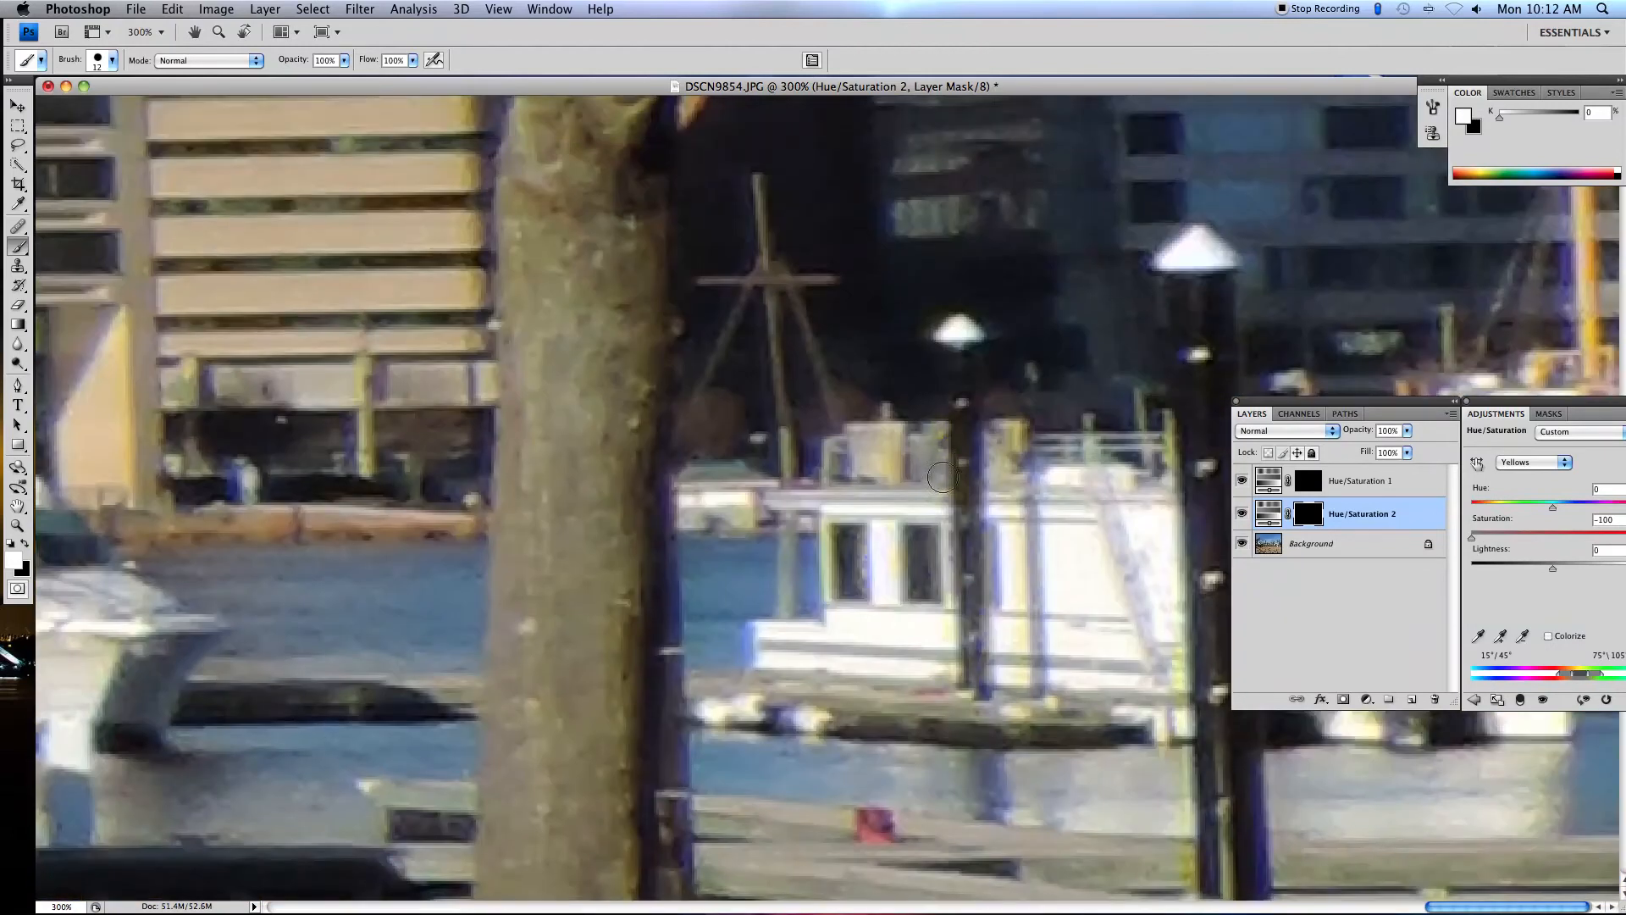
pyautogui.moveTo(1020, 422)
pyautogui.mouseDown()
pyautogui.moveTo(1176, 417)
pyautogui.moveTo(1123, 508)
pyautogui.mouseUp()
pyautogui.scroll(-4, 1123, 507)
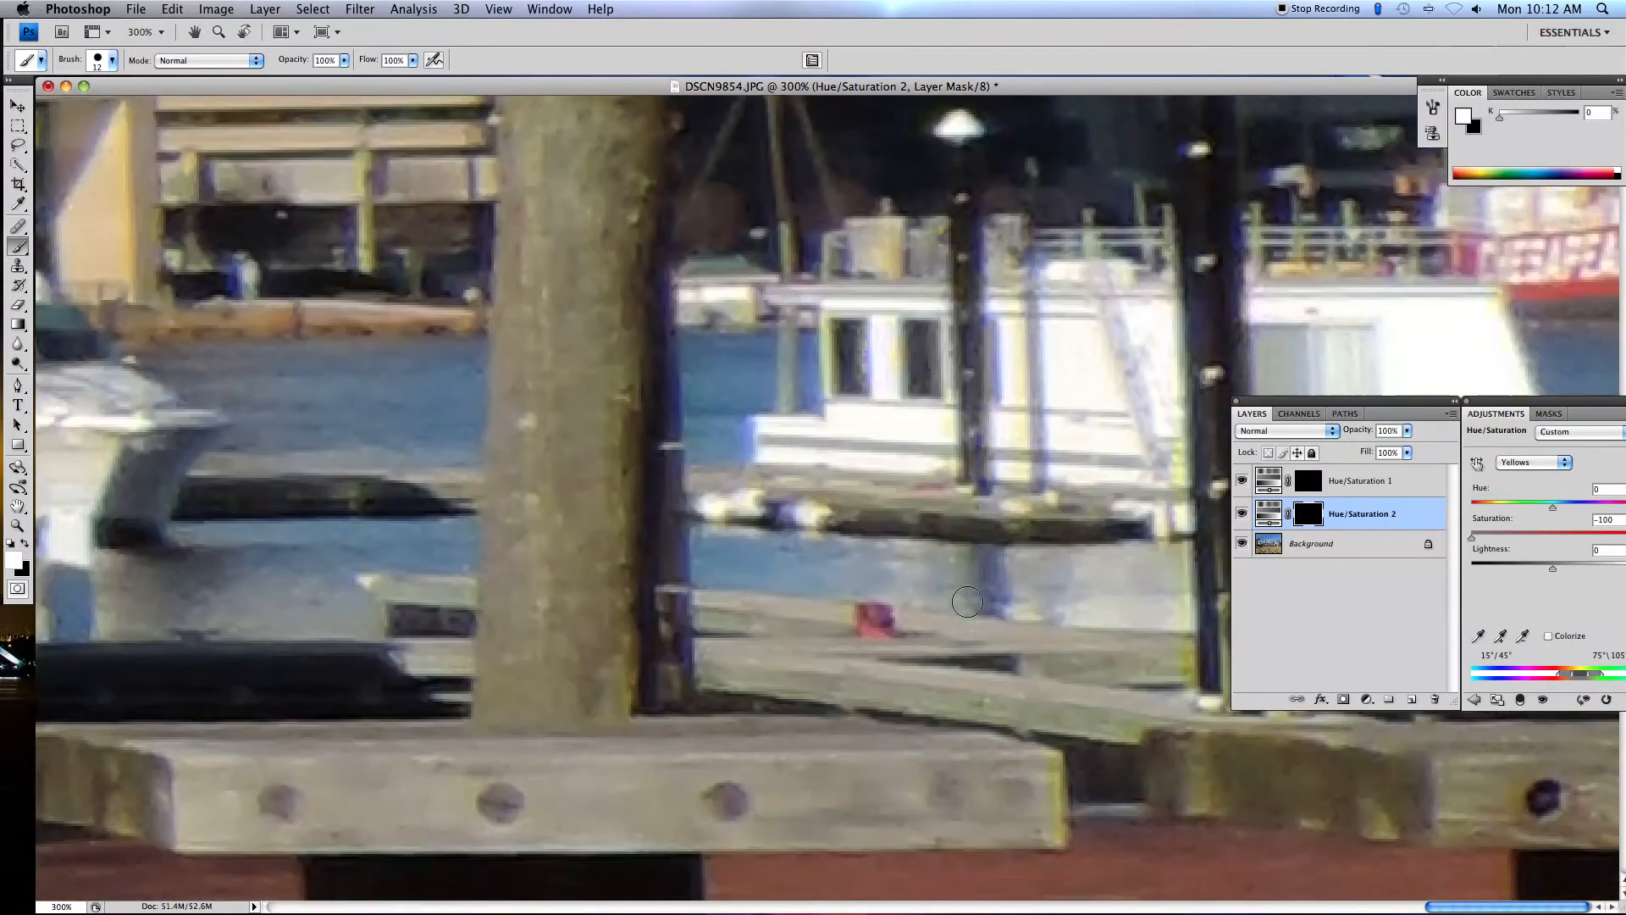
pyautogui.moveTo(1052, 718)
pyautogui.mouseDown()
pyautogui.moveTo(1056, 791)
pyautogui.moveTo(1056, 716)
pyautogui.mouseUp()
pyautogui.moveTo(1184, 584); pyautogui.dragTo(1191, 633)
# - Examine the moored boats, the tall ship and the treetops for further yellow fringes
pyautogui.hscroll(-15, 890, 570)
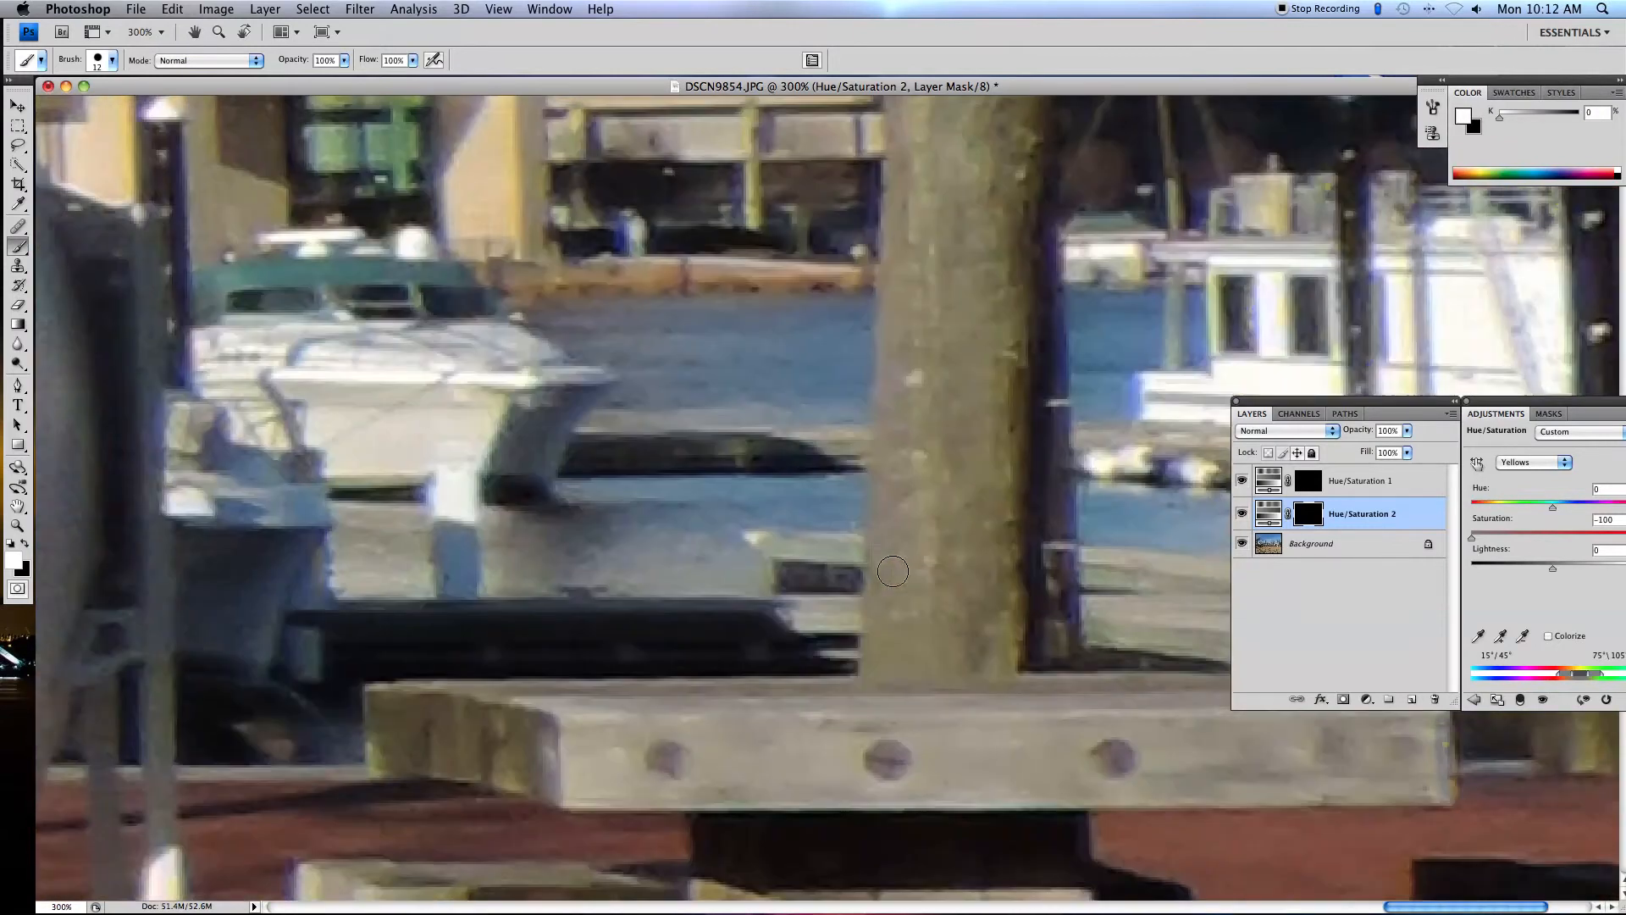
pyautogui.hscroll(-15, 889, 570)
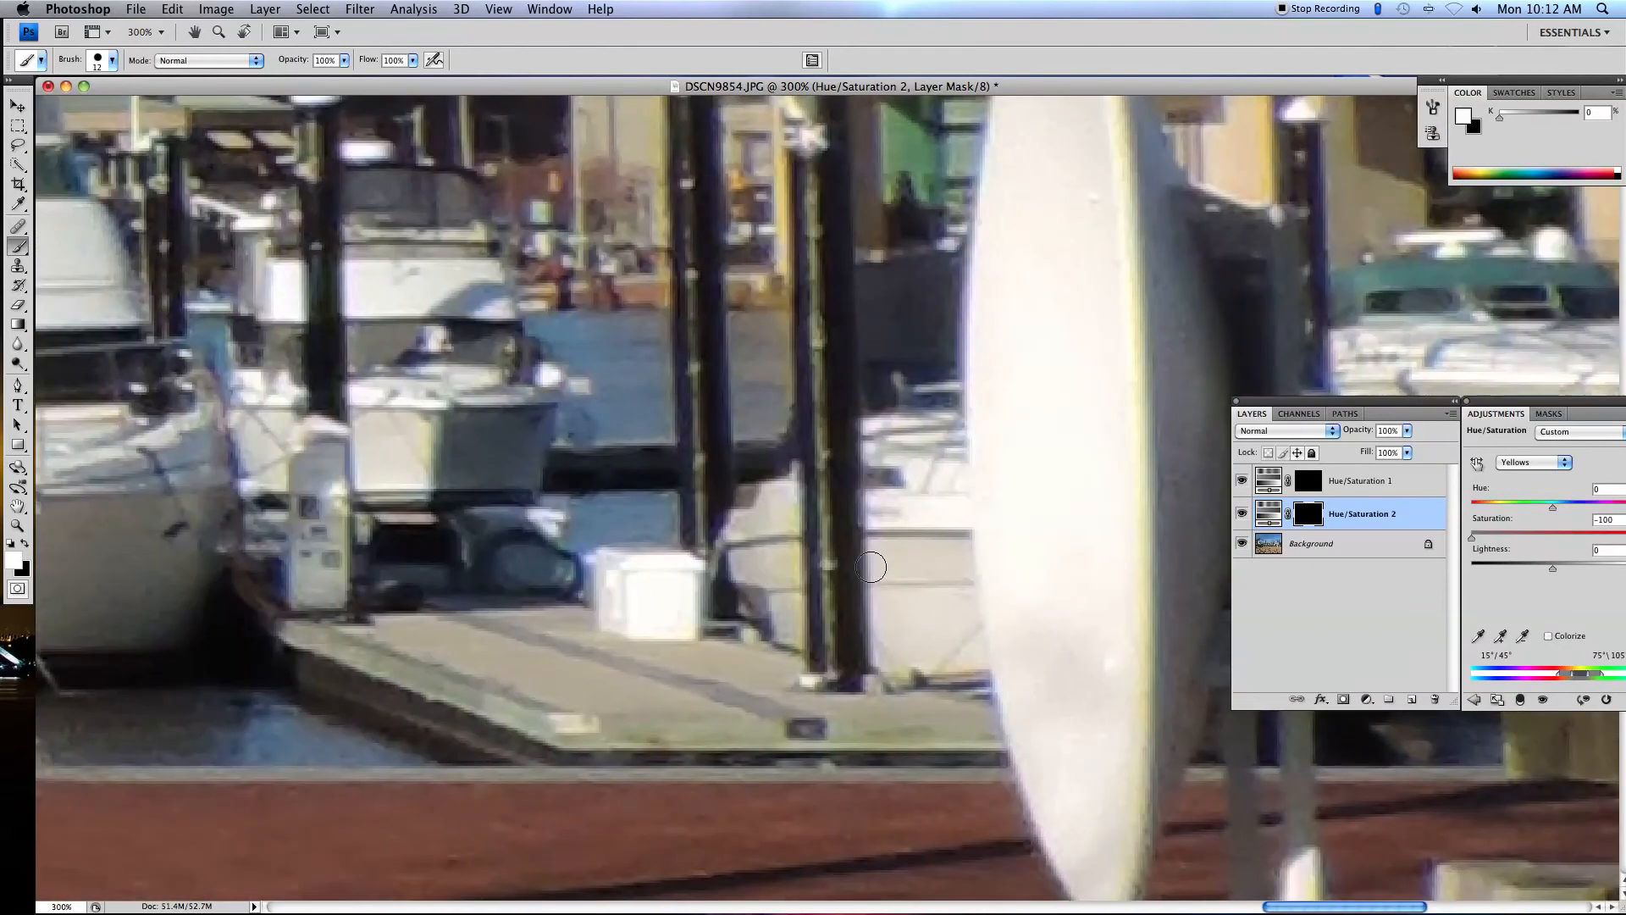
pyautogui.hscroll(-15, 871, 566)
pyautogui.scroll(5, 872, 566)
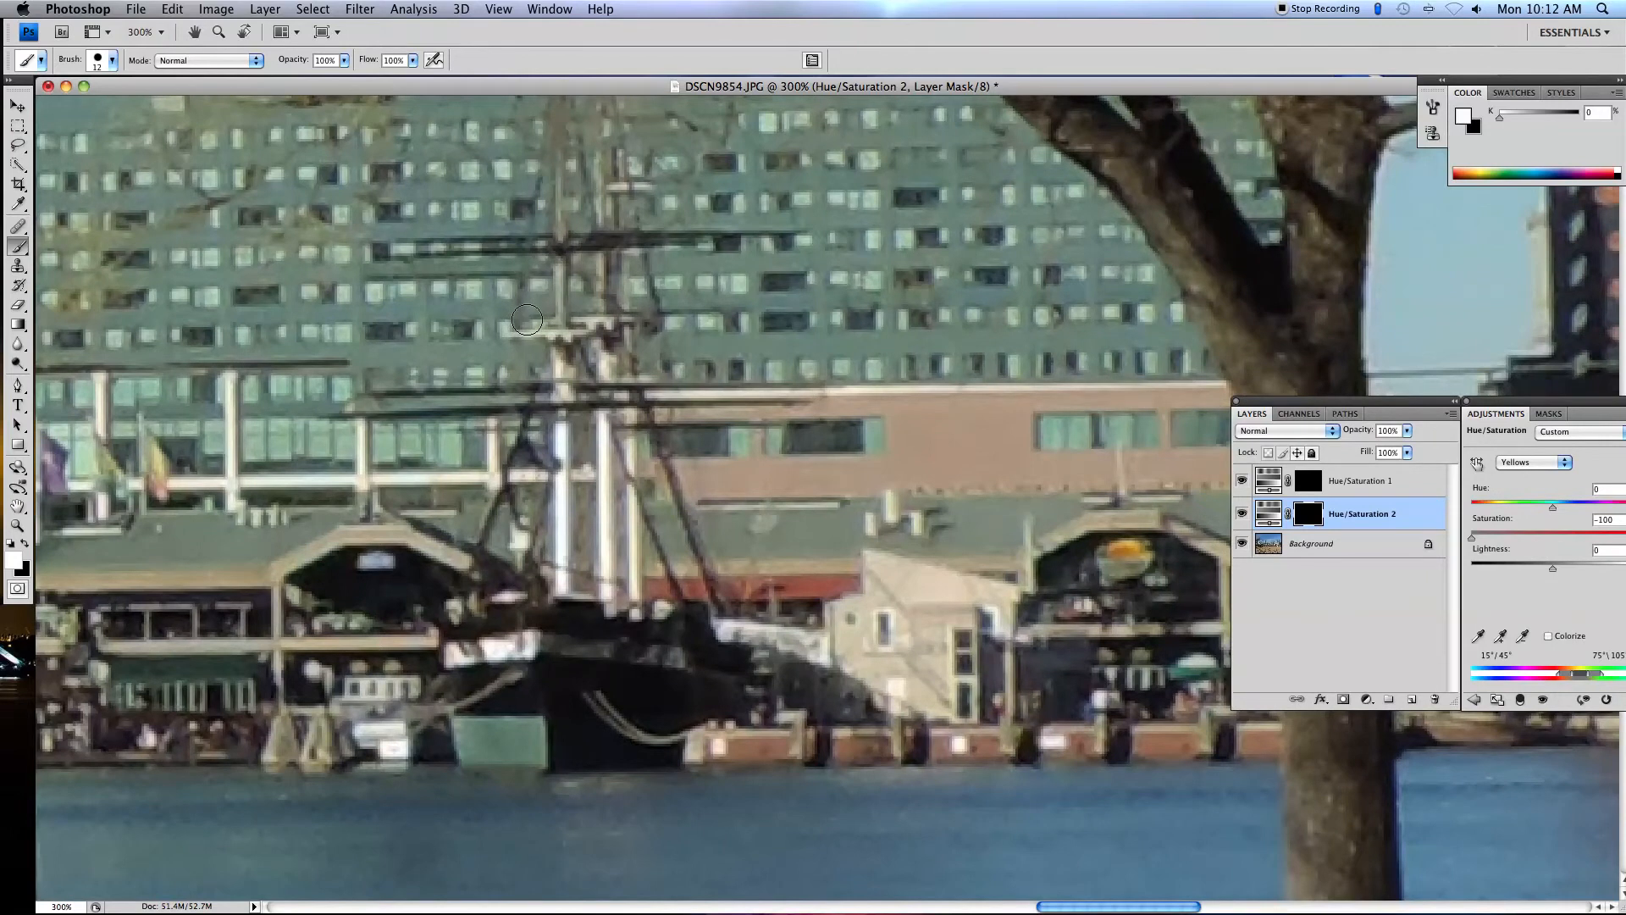
pyautogui.hscroll(20, 777, 315)
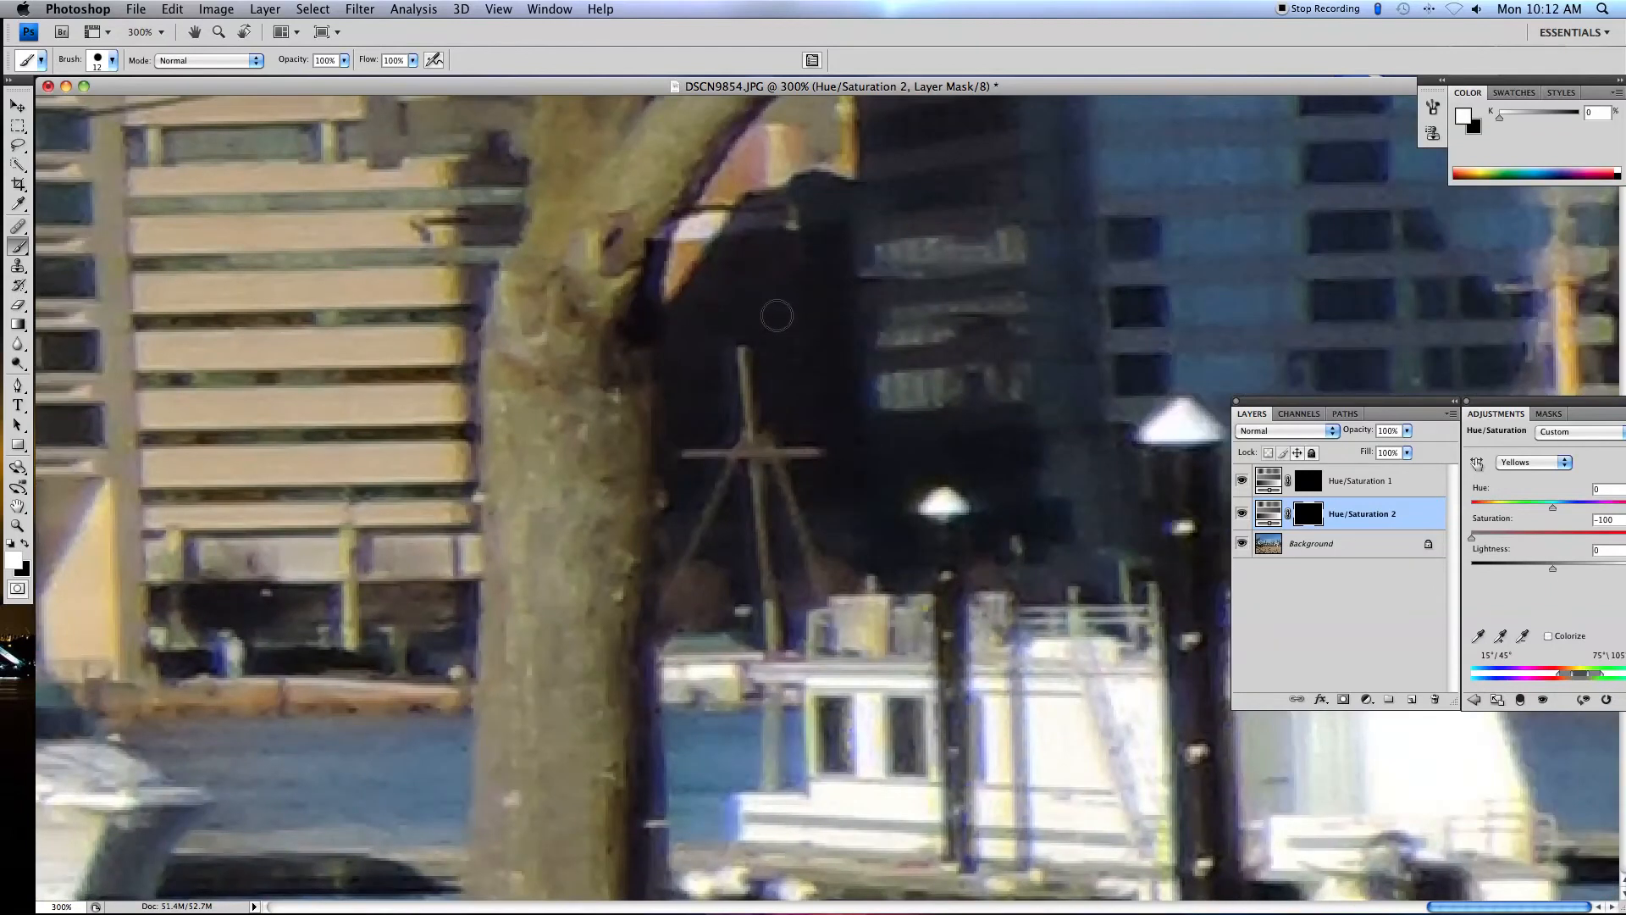
pyautogui.scroll(20, 777, 315)
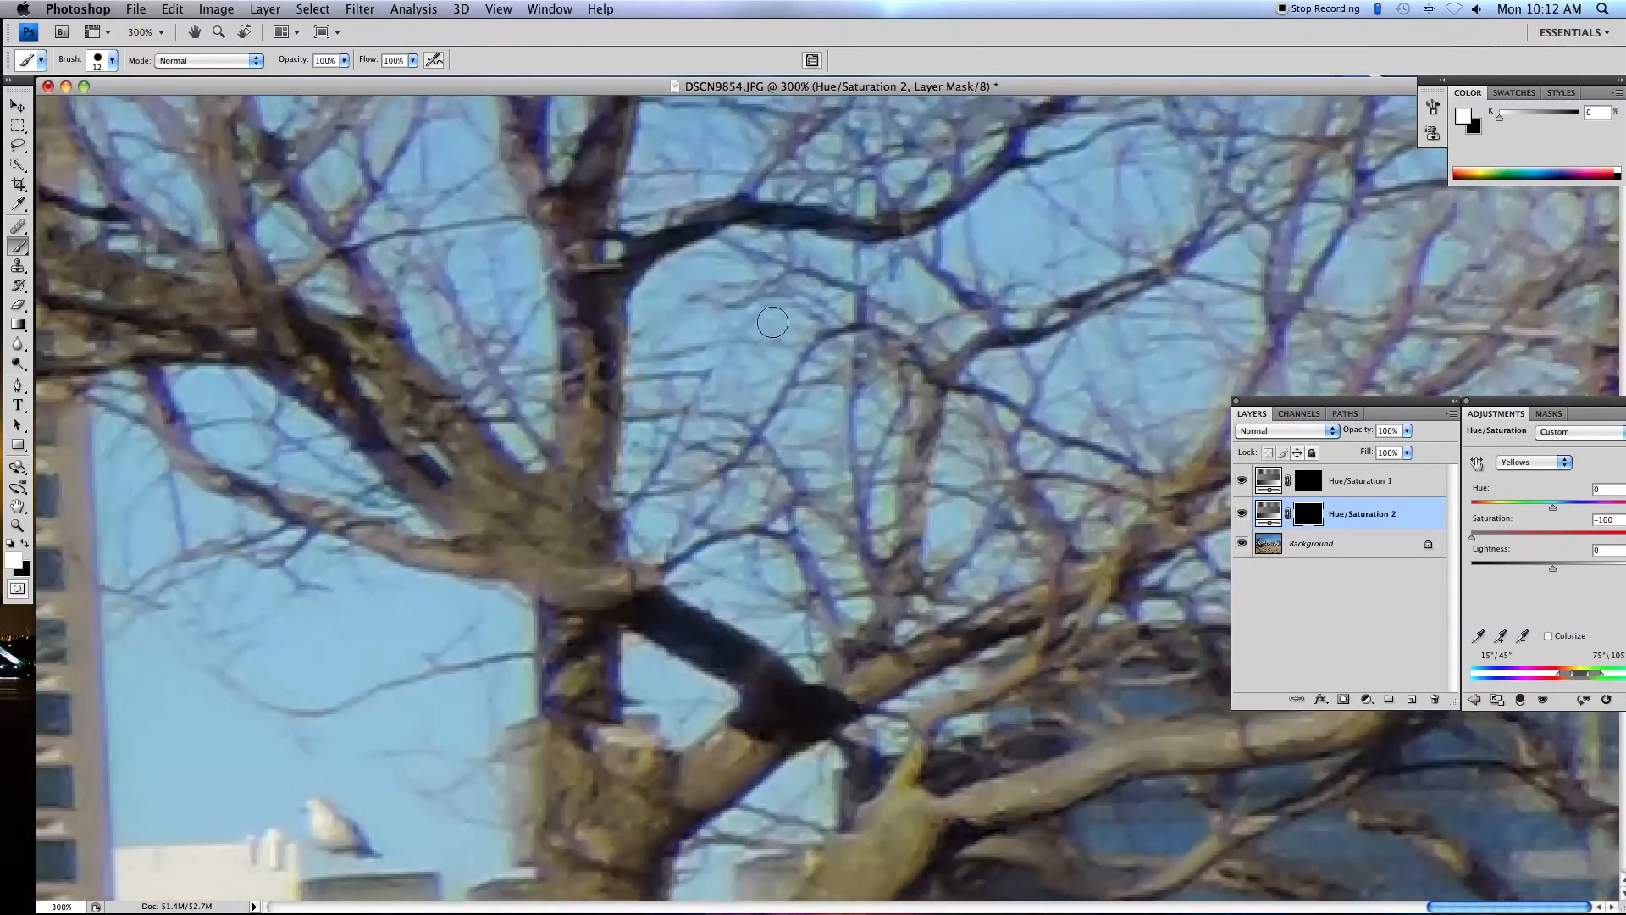
pyautogui.scroll(20, 771, 322)
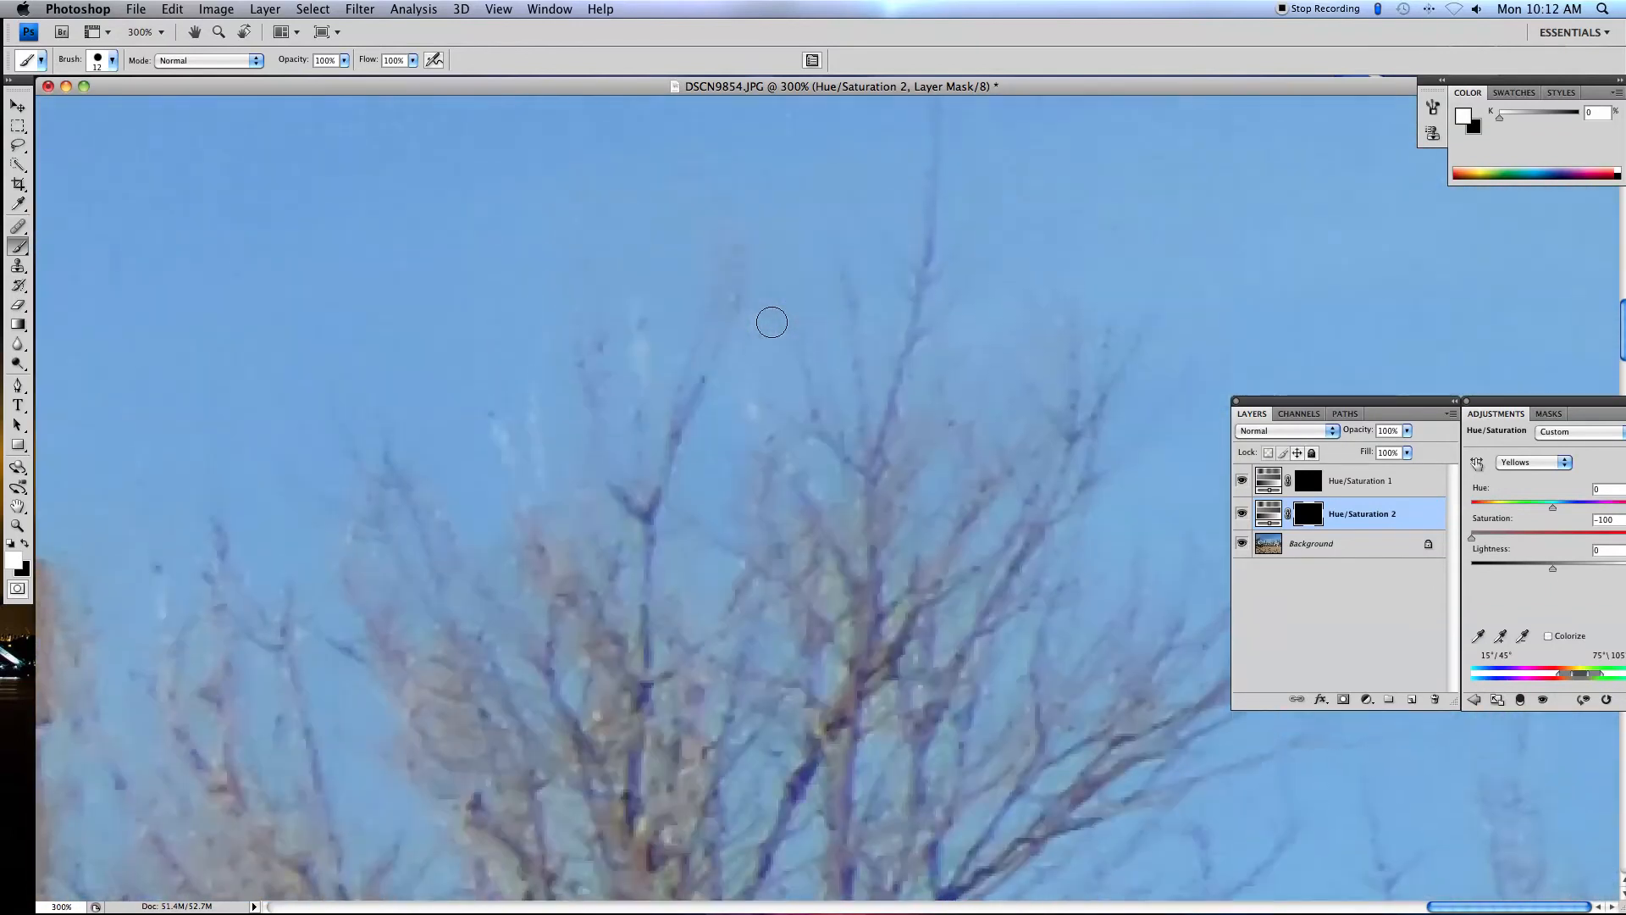
pyautogui.scroll(-20, 773, 321)
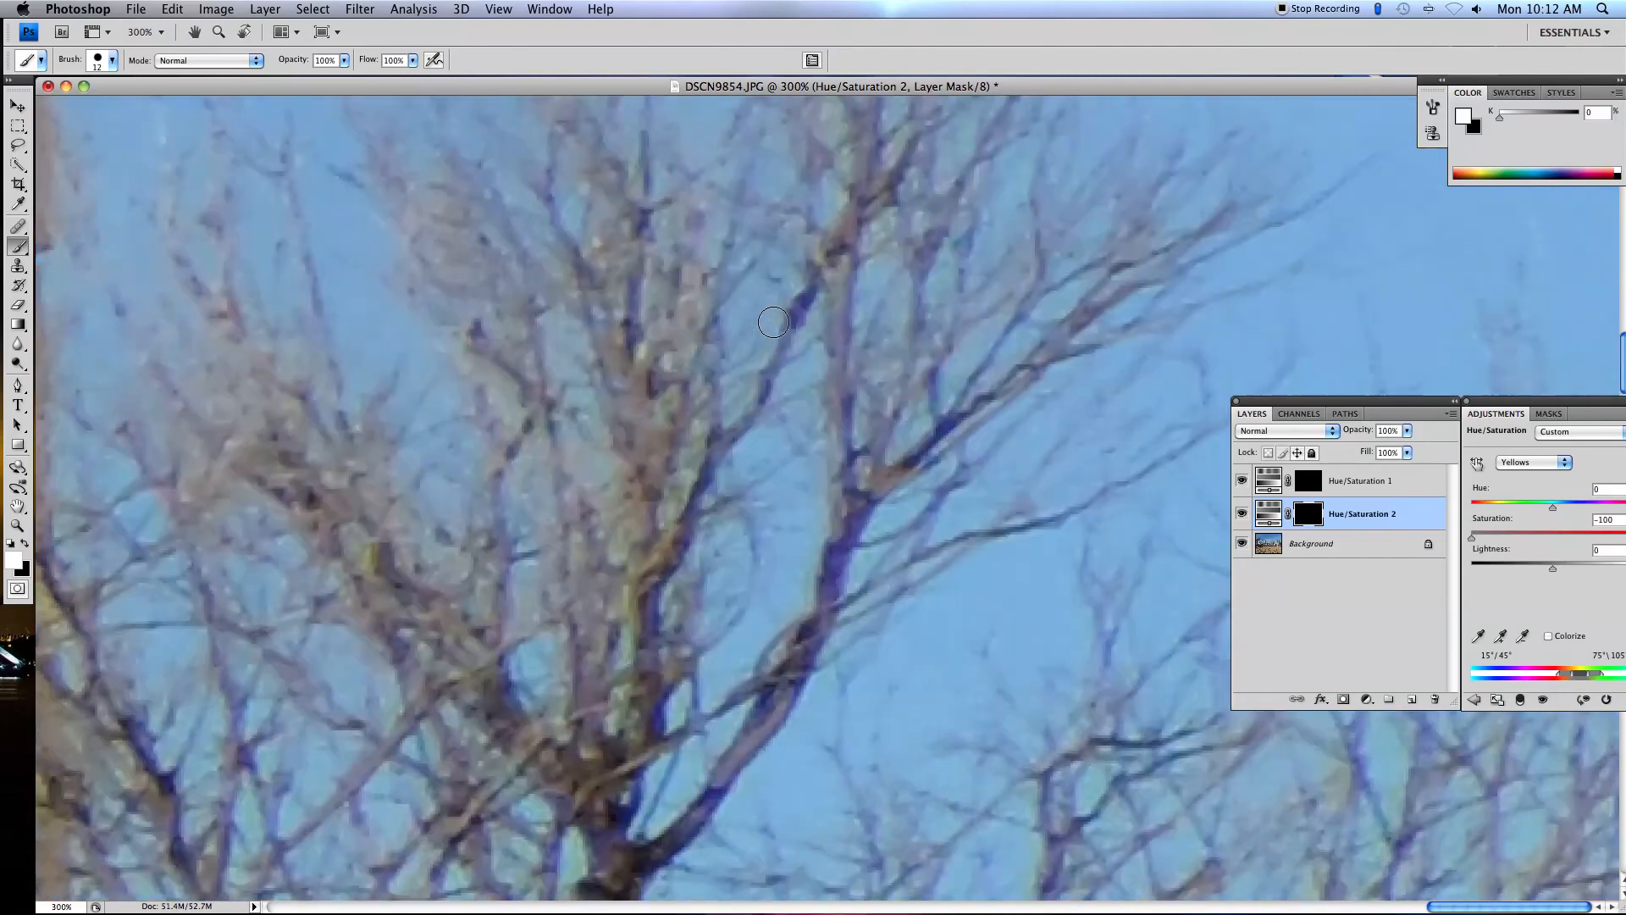
pyautogui.scroll(-10, 773, 324)
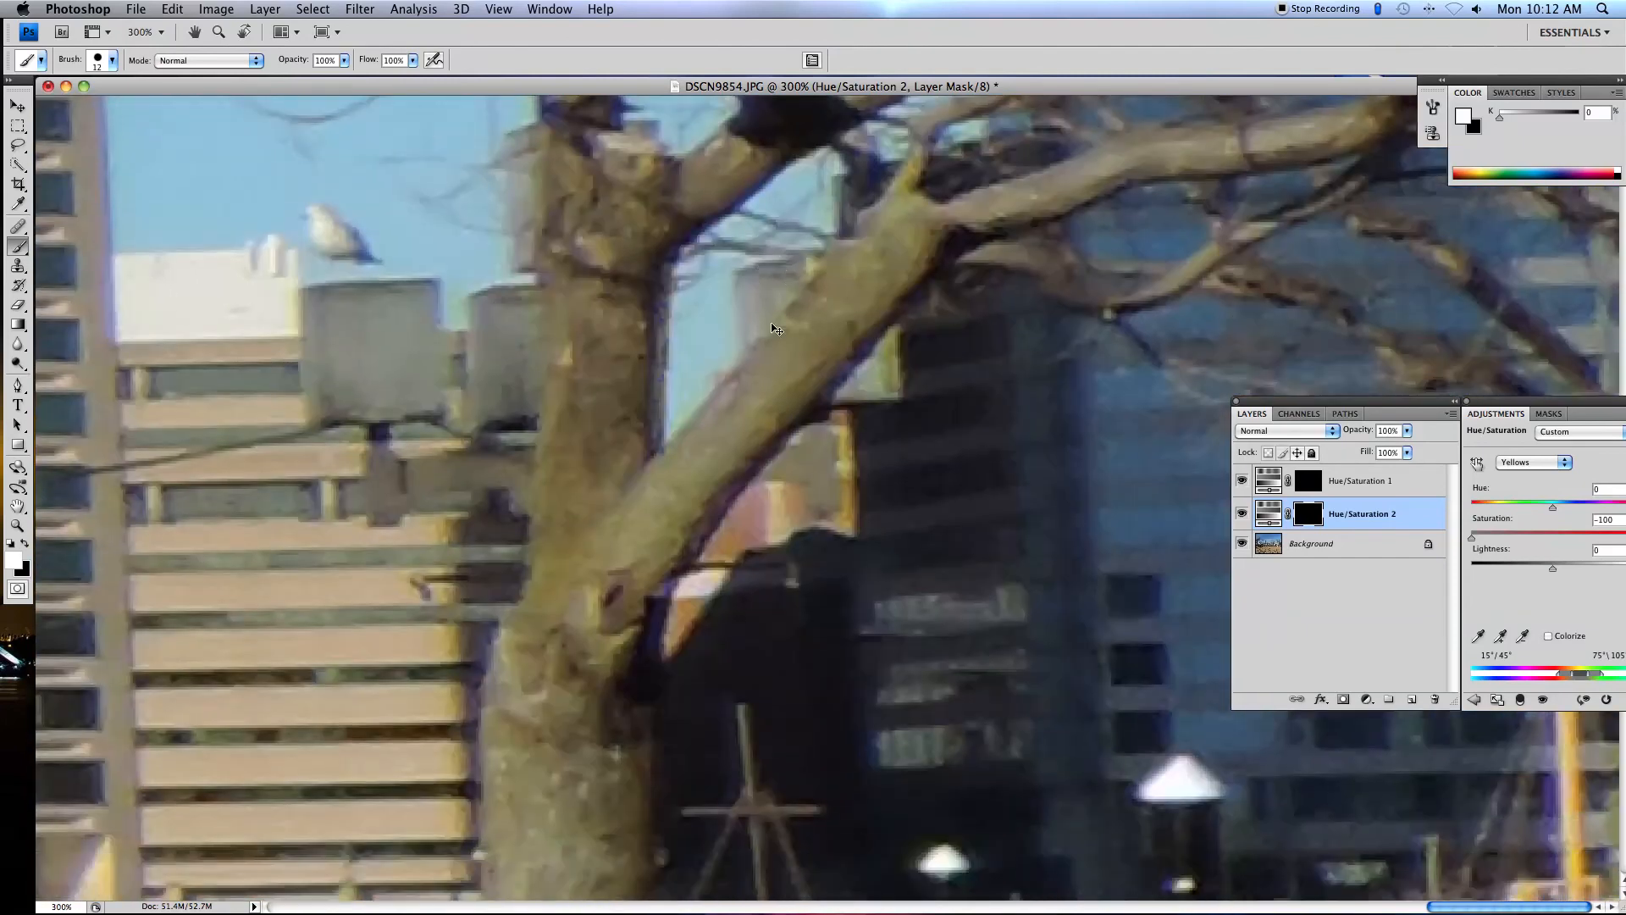